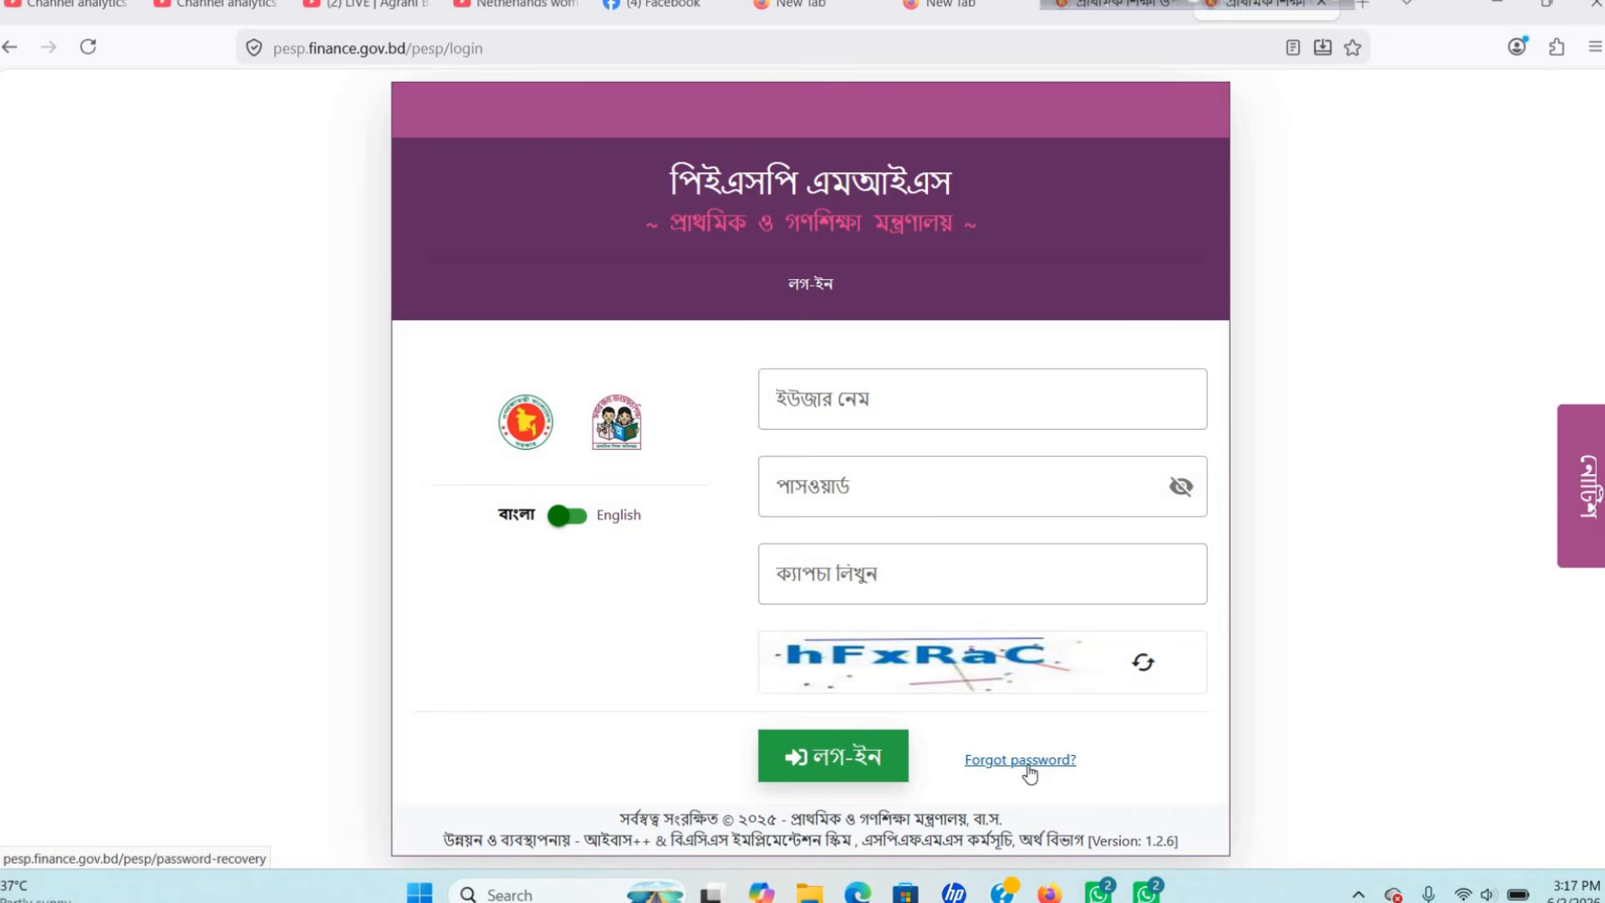
On the logged-in tab, go to শিক্ষার্থীর ট্রান্সফার করণ under the প্রাথমিক নির্বাচন sidebar section.
left_click(1111, 15)
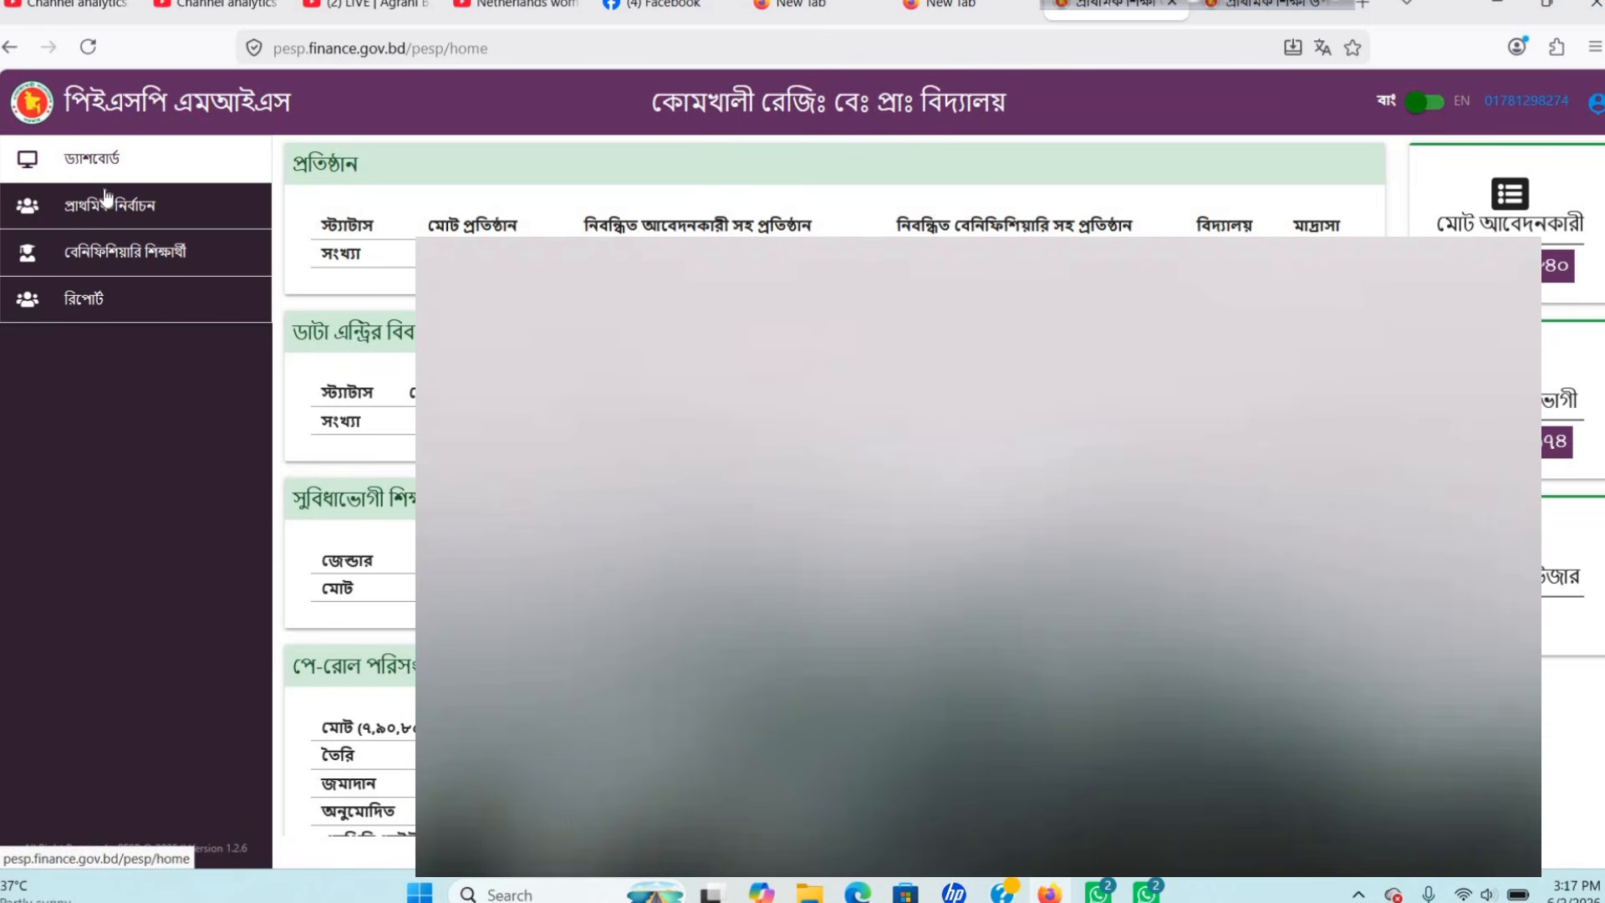
left_click(106, 265)
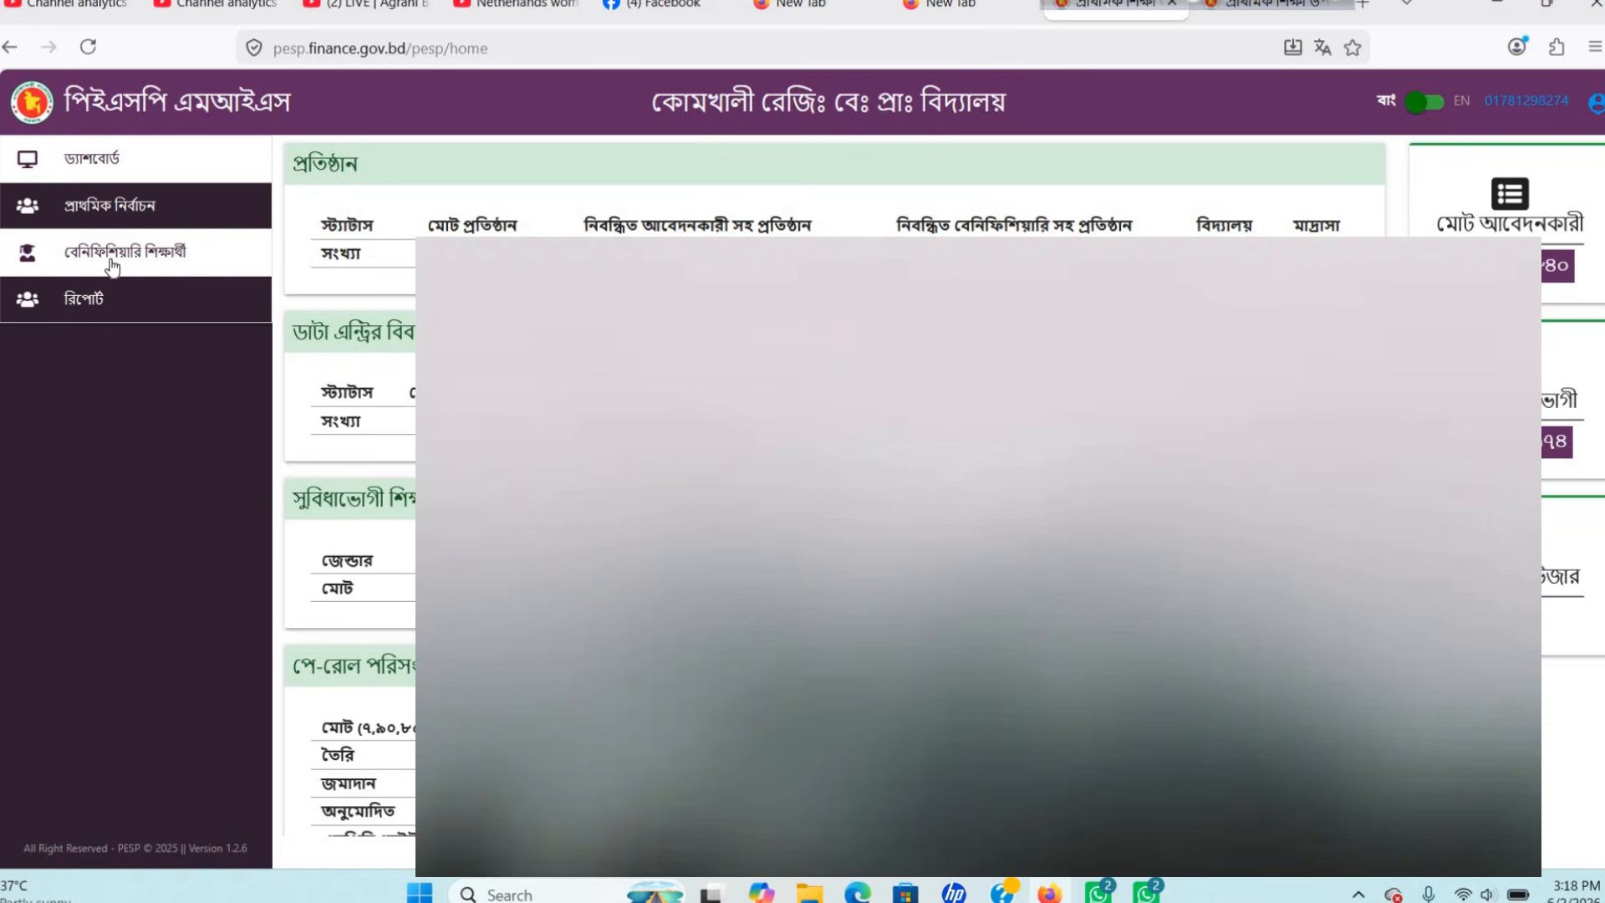
left_click(121, 212)
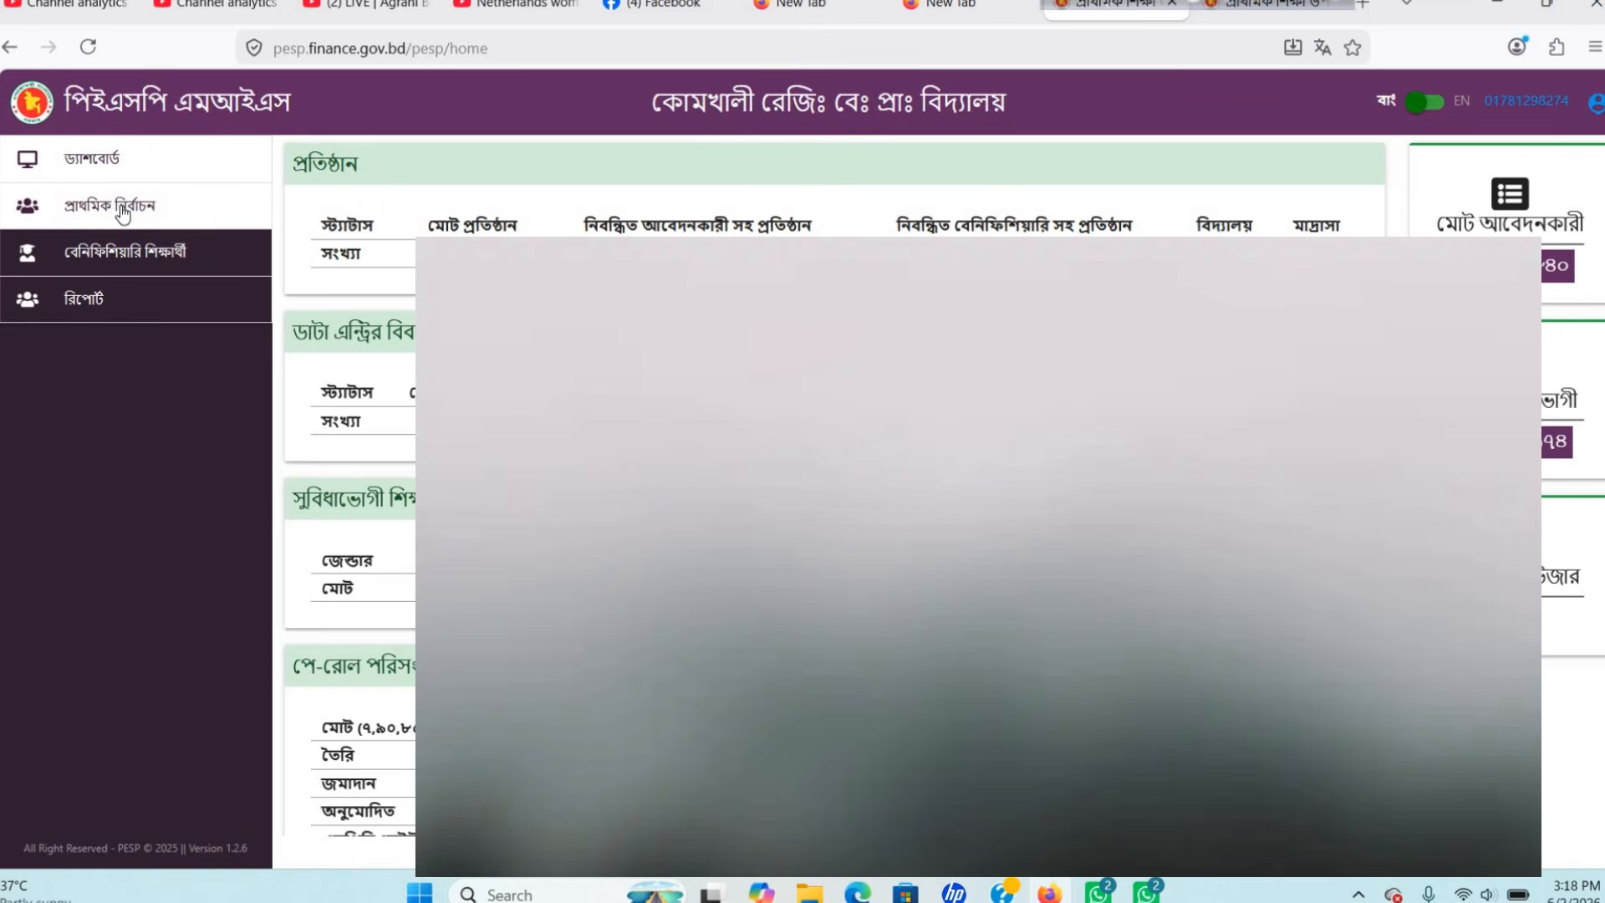
left_click(123, 212)
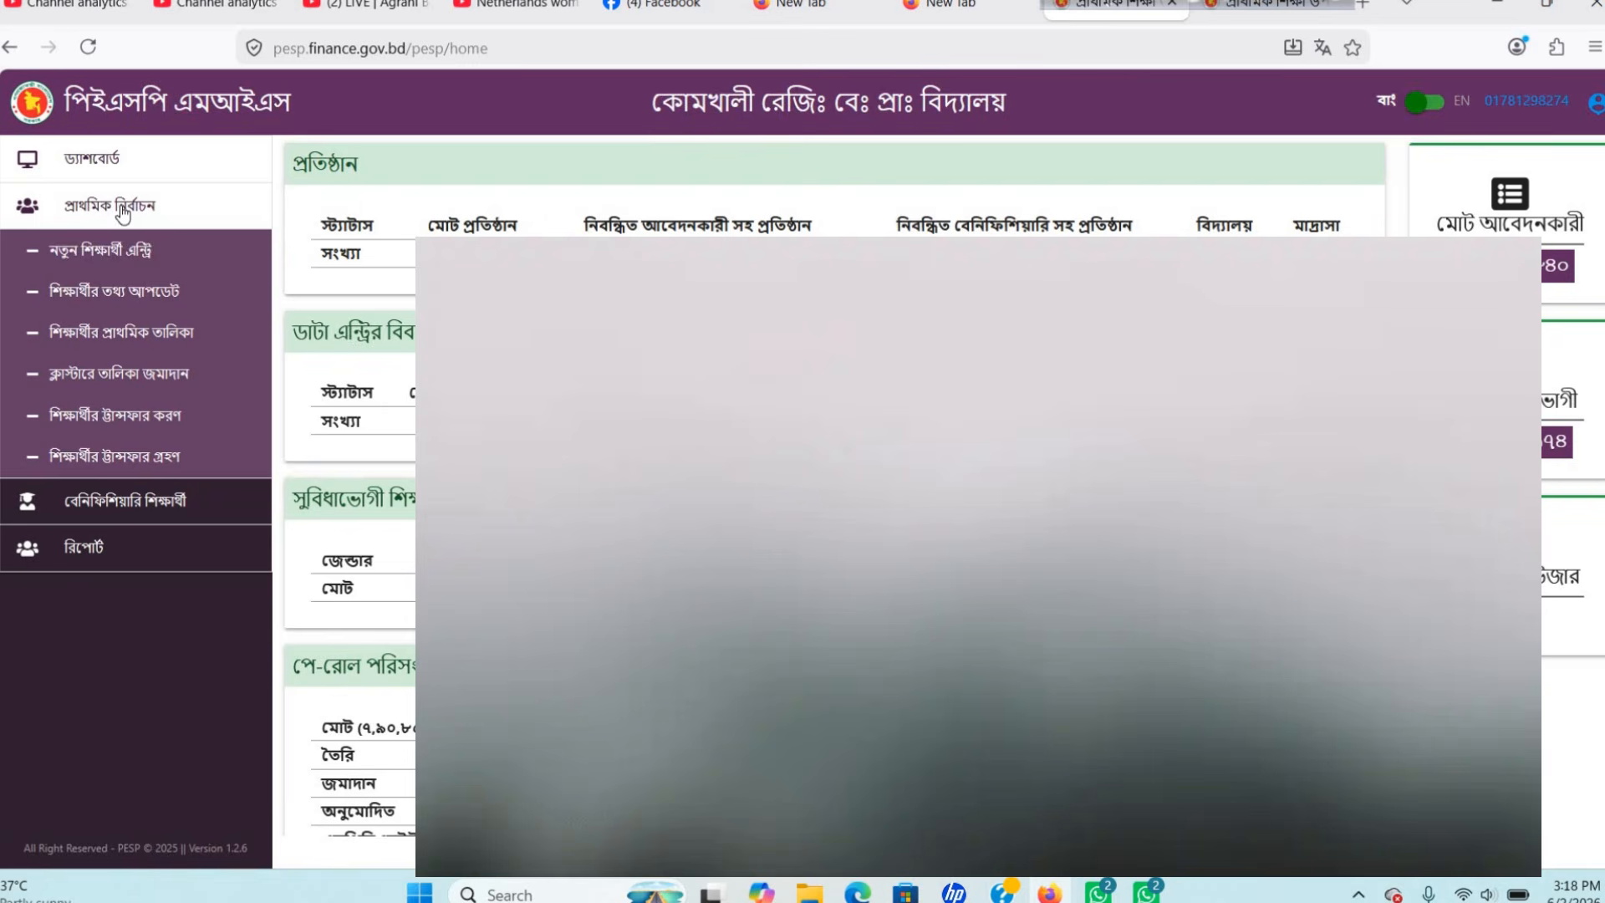
left_click(170, 424)
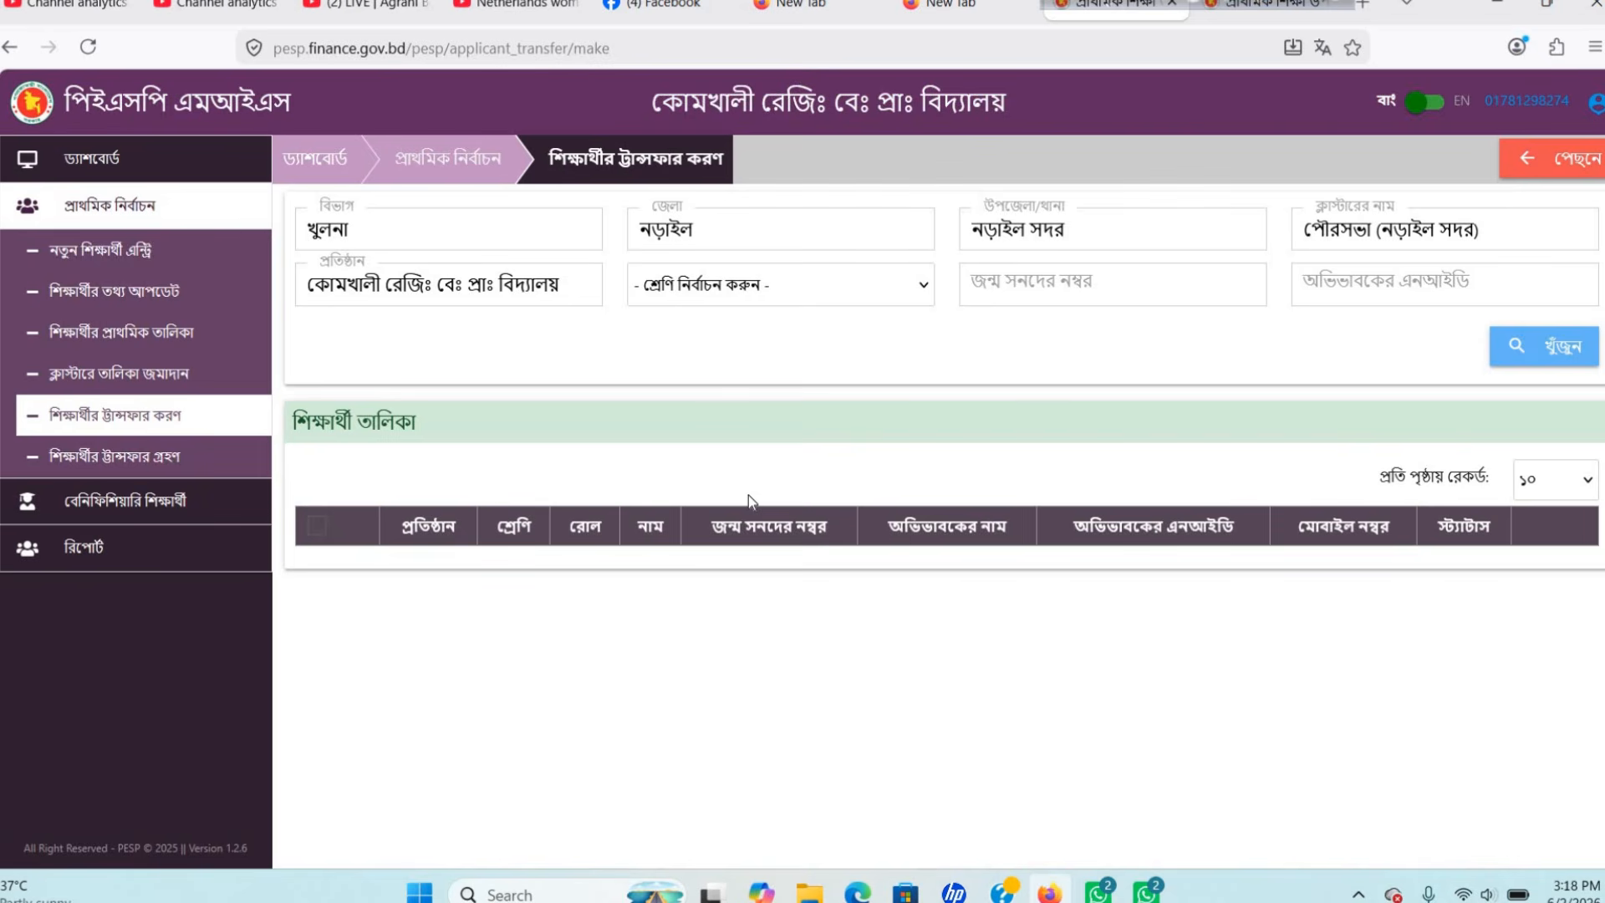
Search by the student's birth certificate number to list the second-grade student with roll ২৬.
left_click(1023, 285)
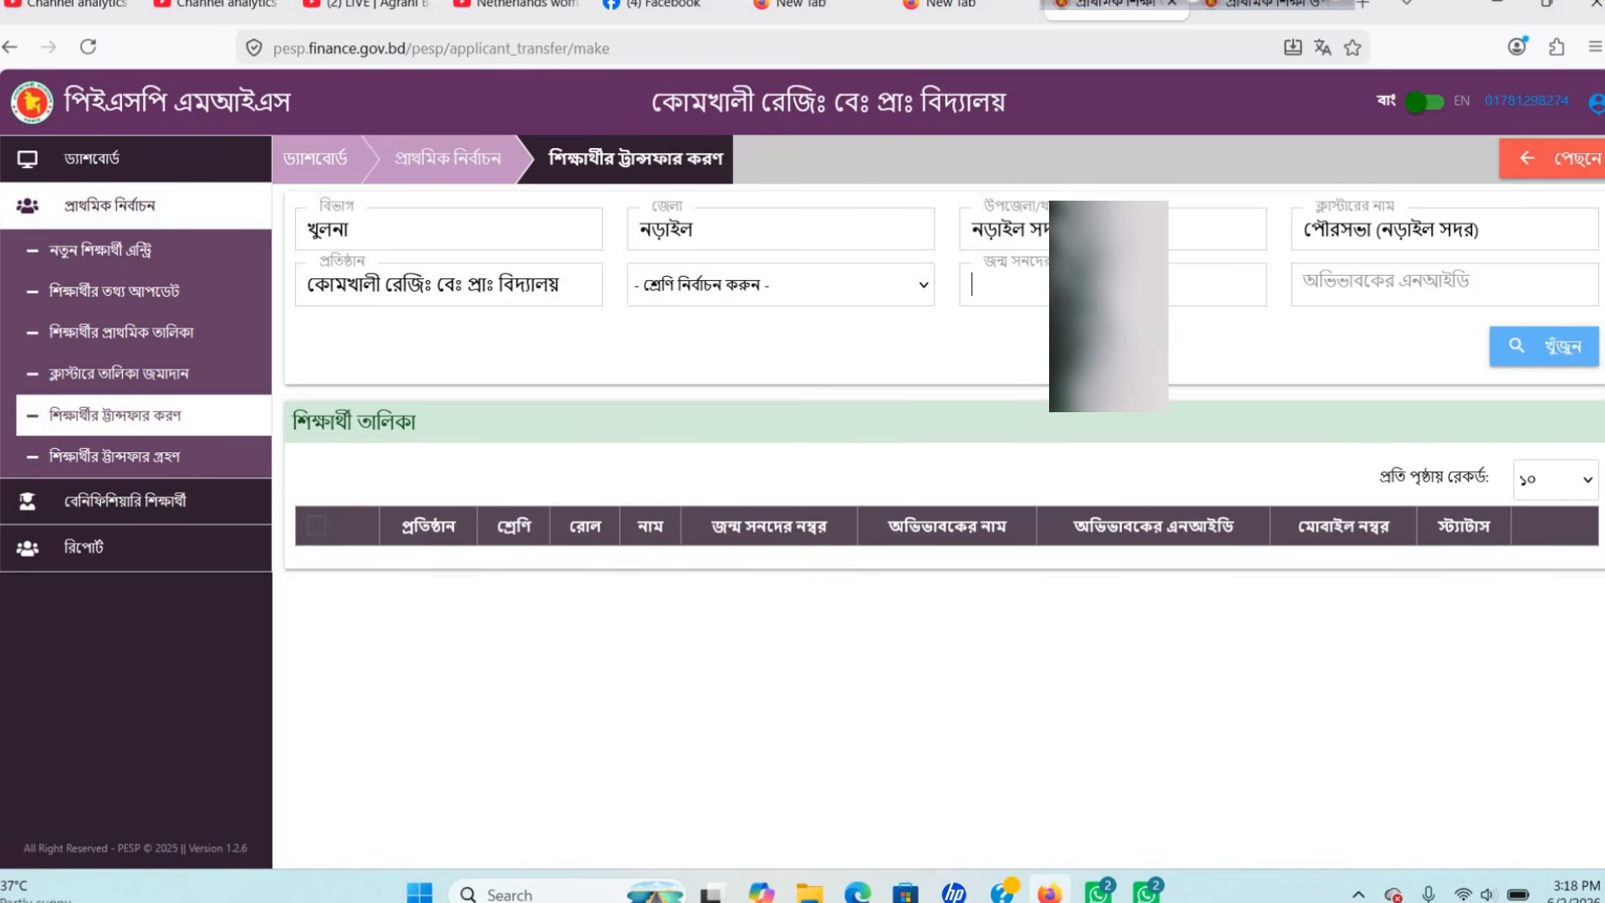
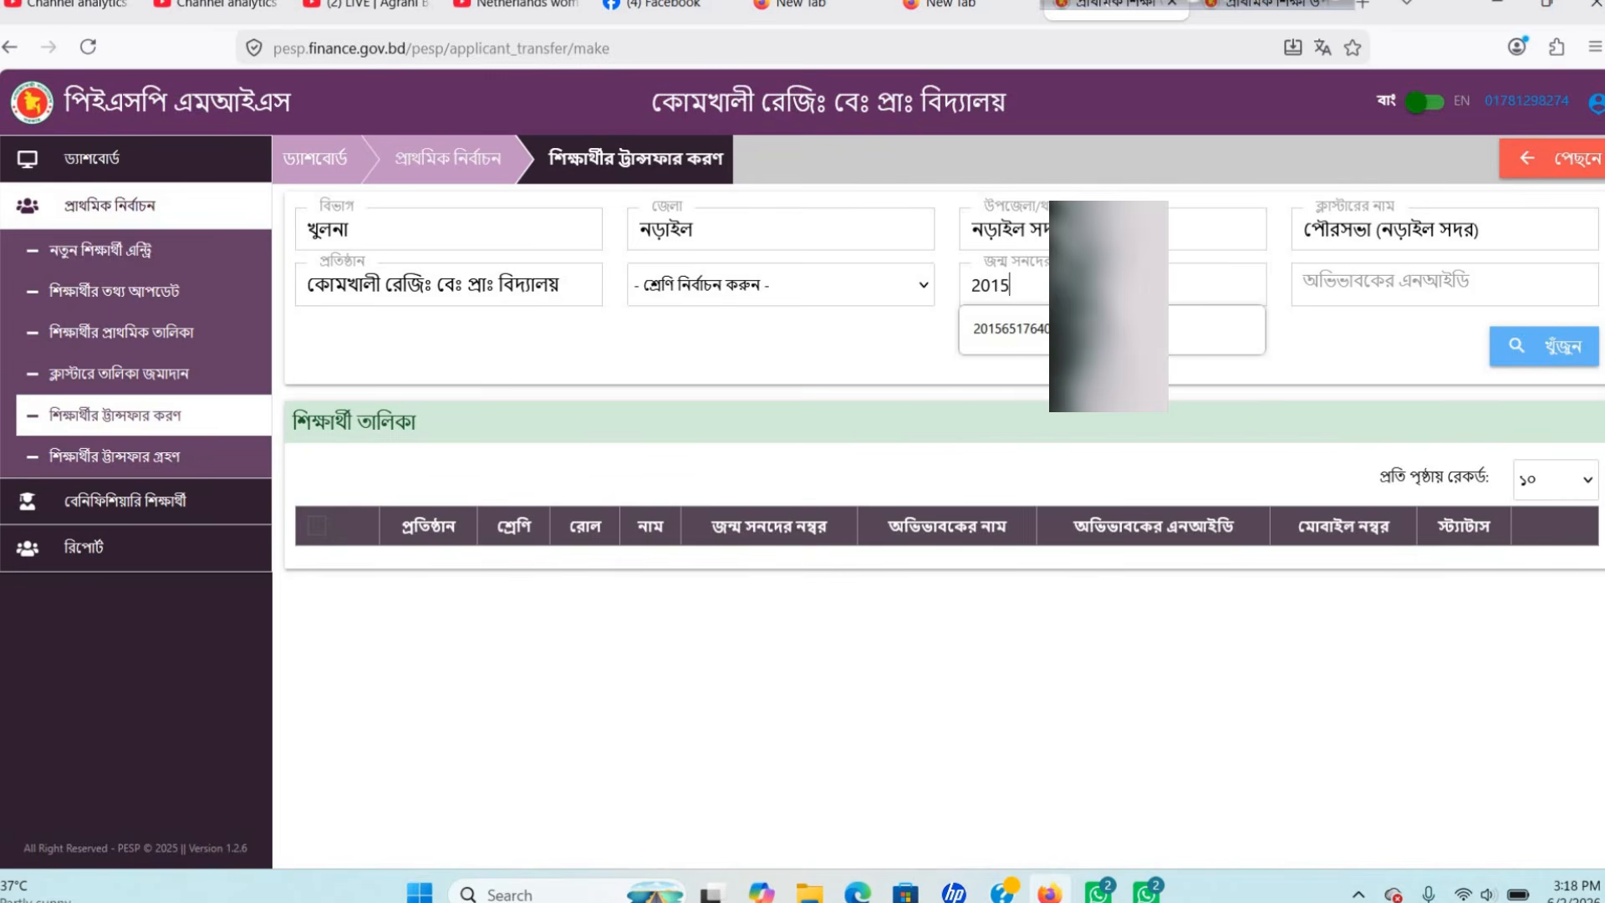
left_click(1204, 328)
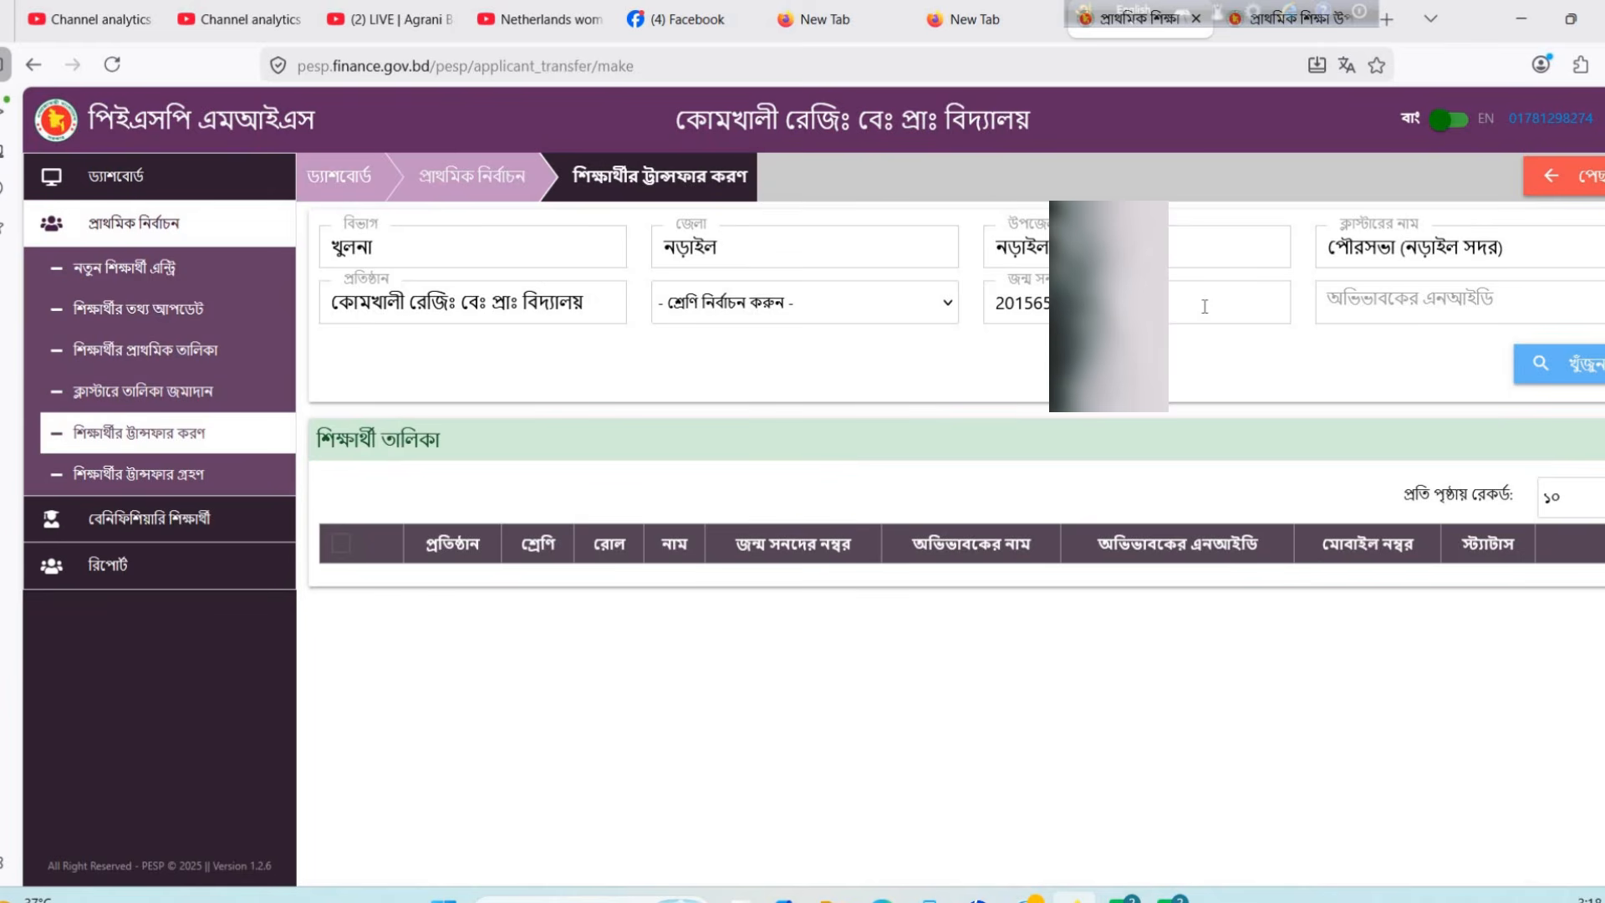
left_click(1568, 373)
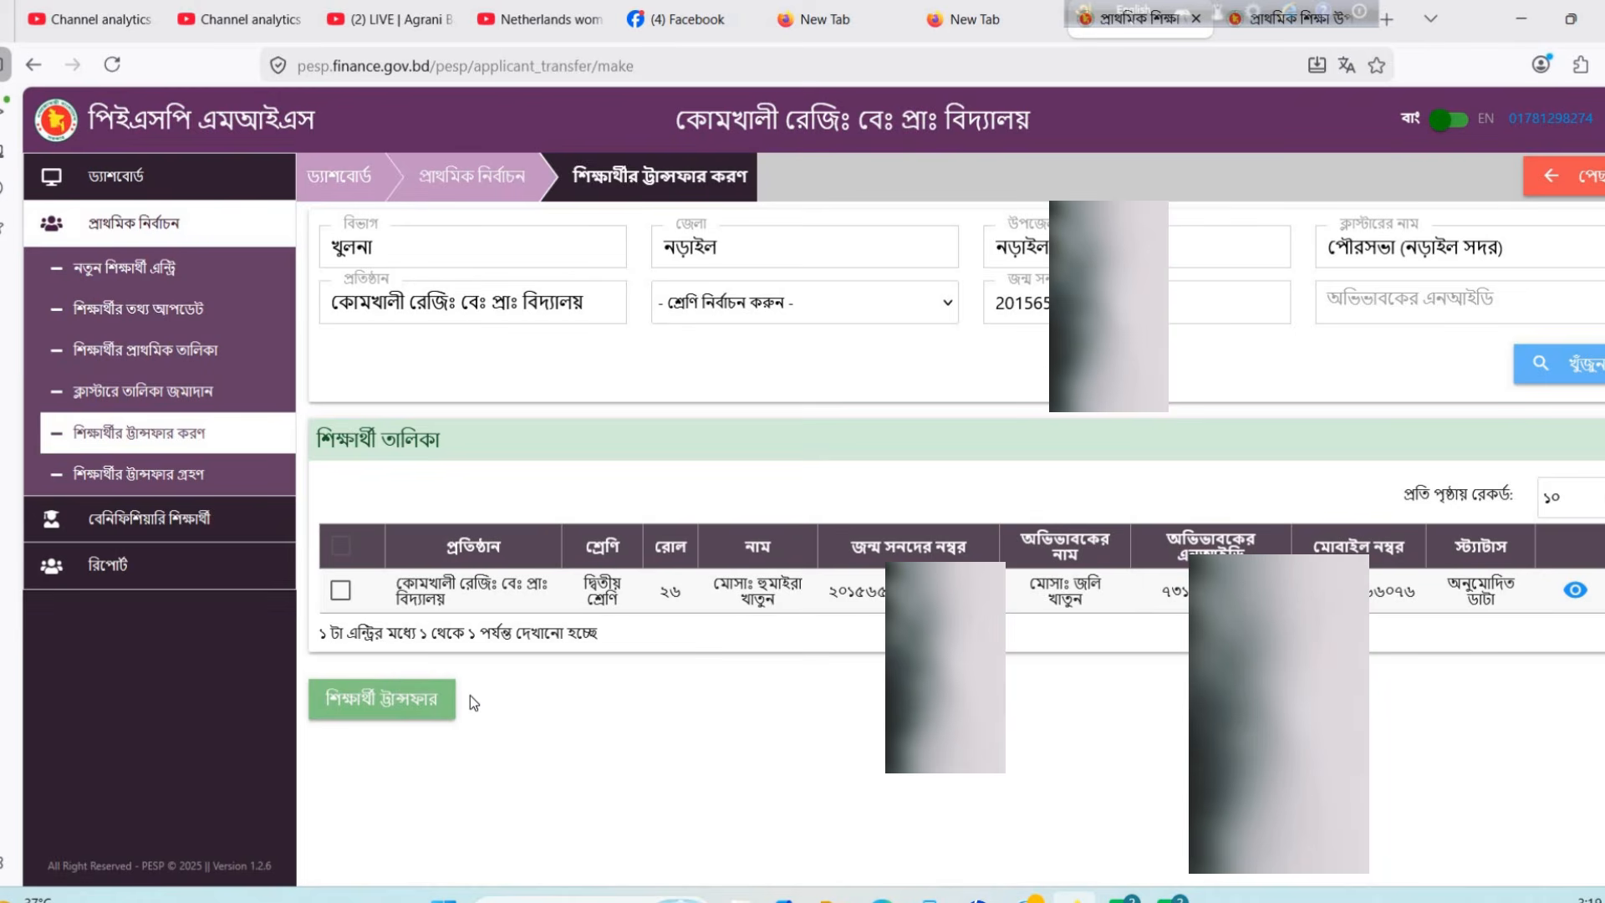
Select the found second-grade student and confirm transferring them out of the school.
left_click(341, 593)
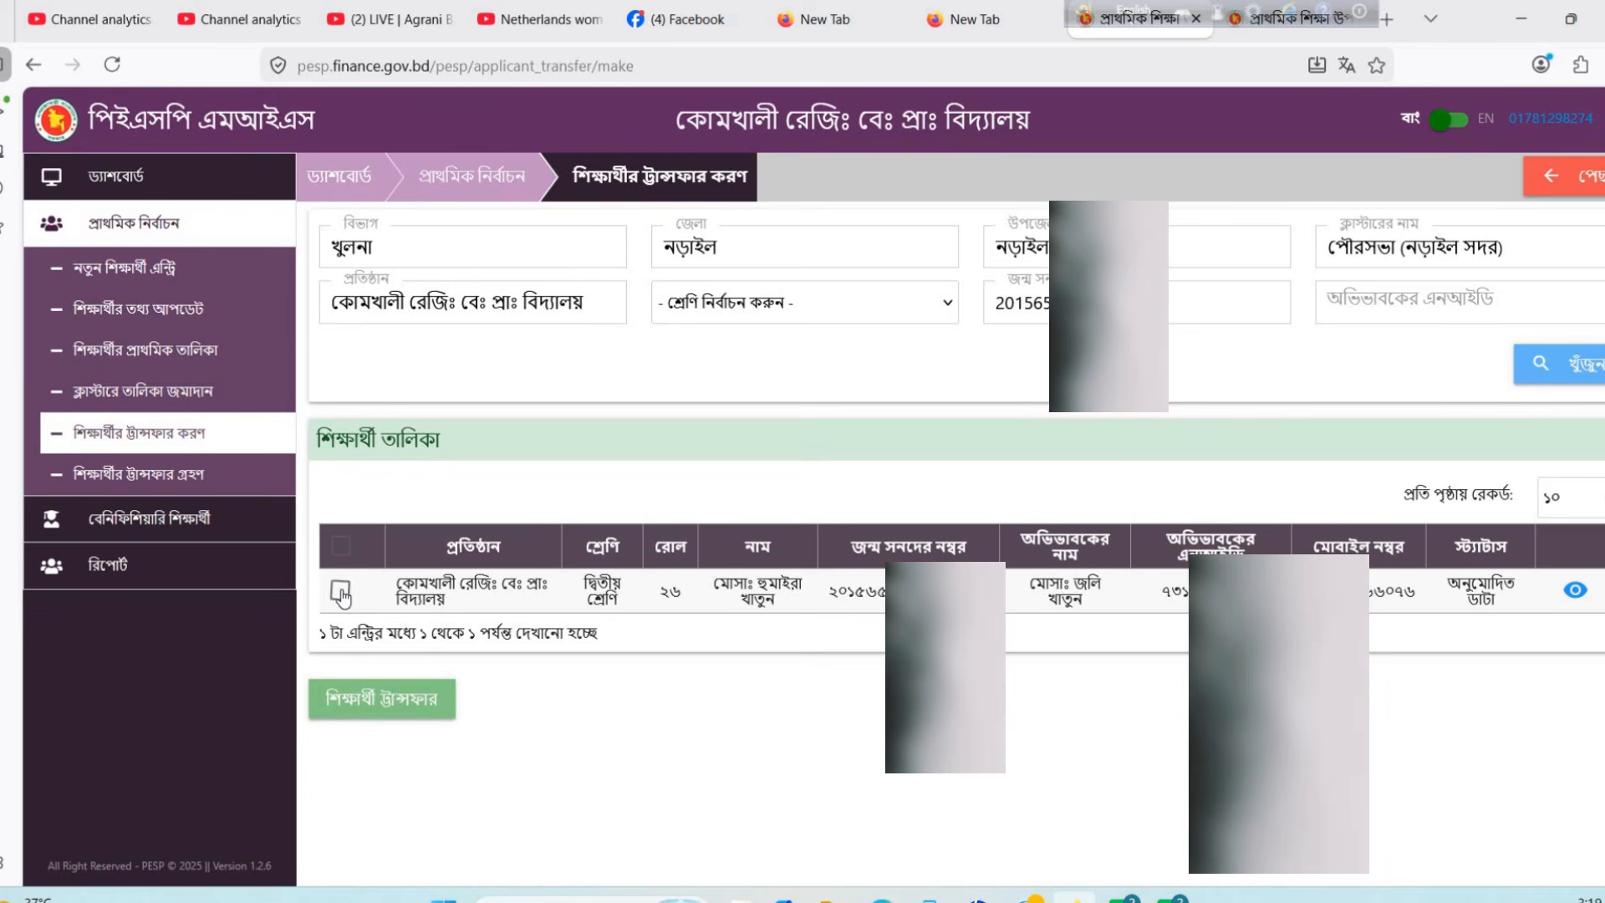
left_click(399, 706)
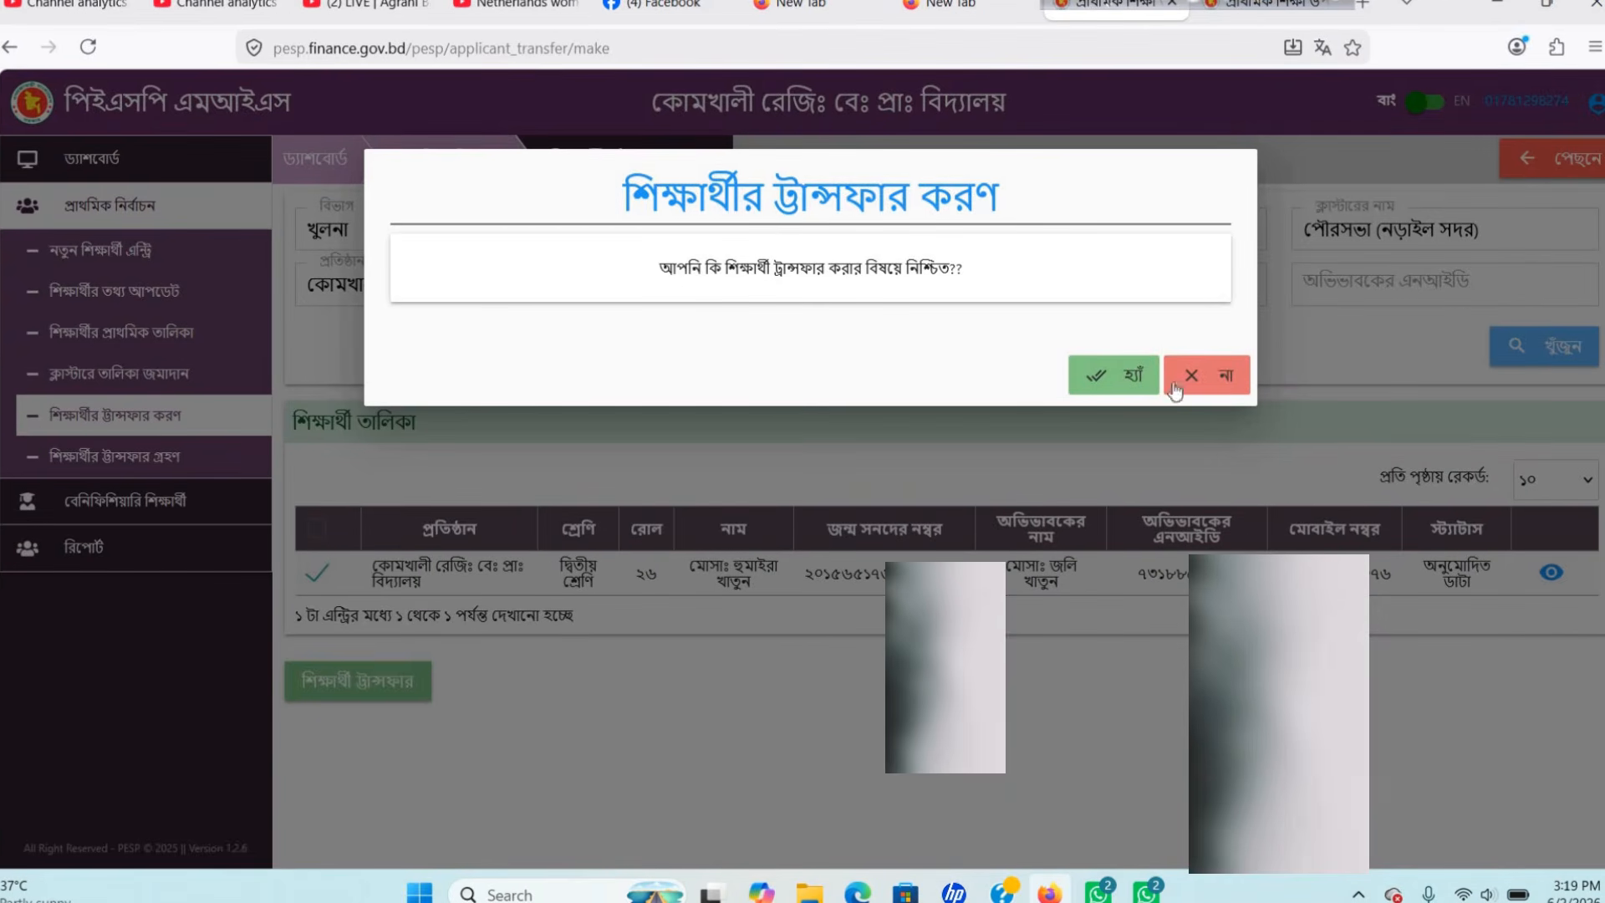
left_click(1121, 383)
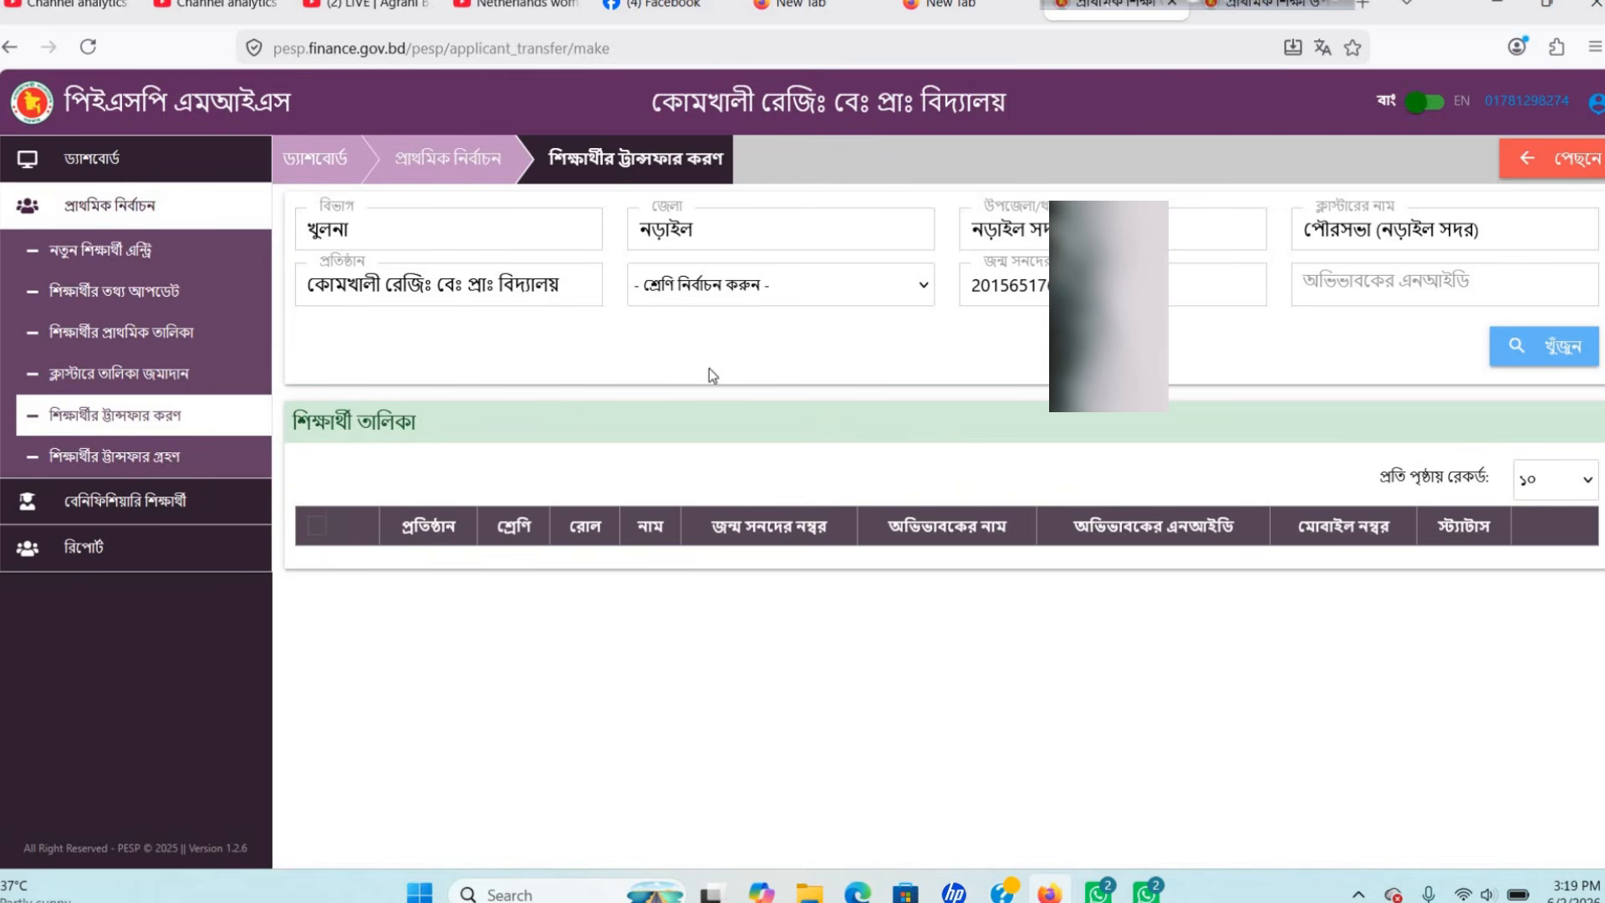
On শিক্ষার্থীর ট্রান্সফার গ্রহণ, search the incoming student's birth certificate number and select their বদলি row.
left_click(142, 466)
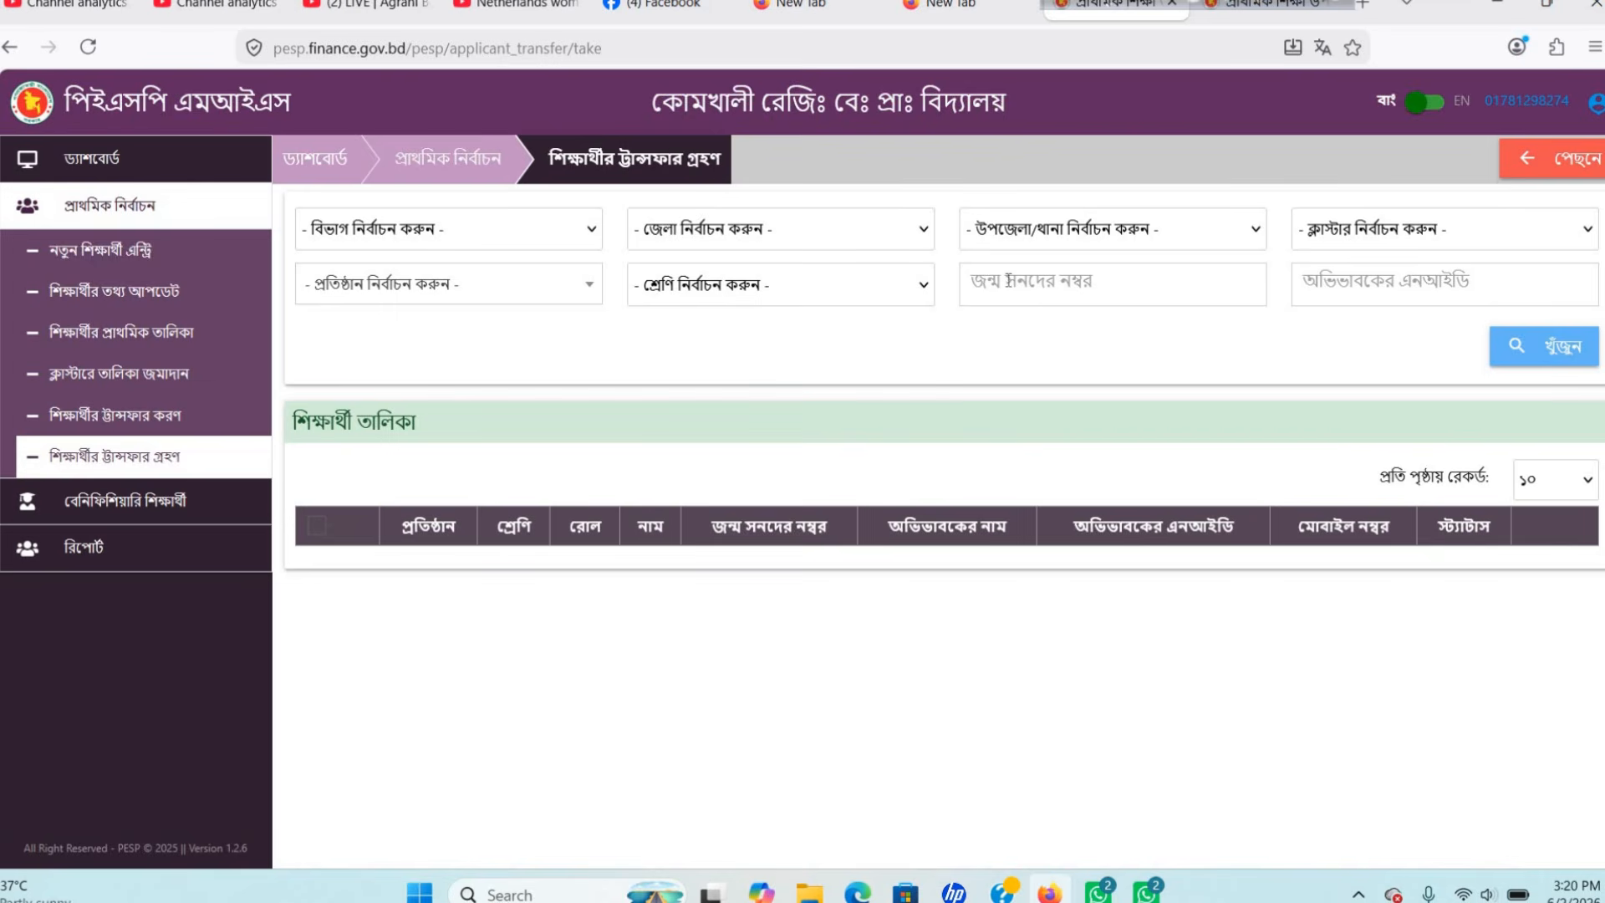
left_click(1008, 280)
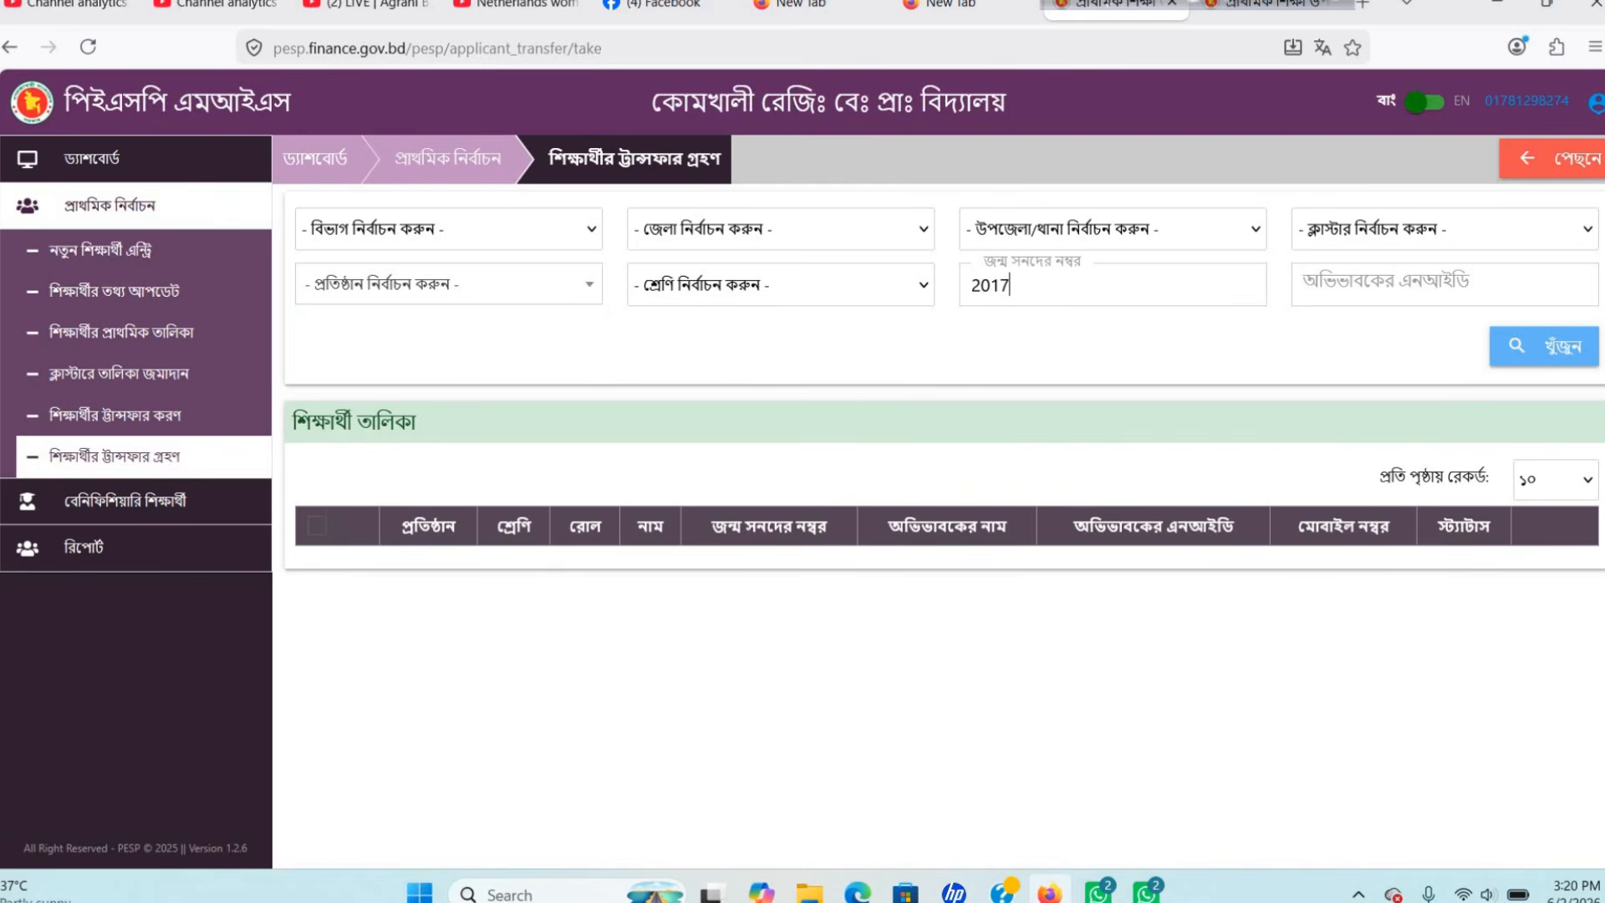
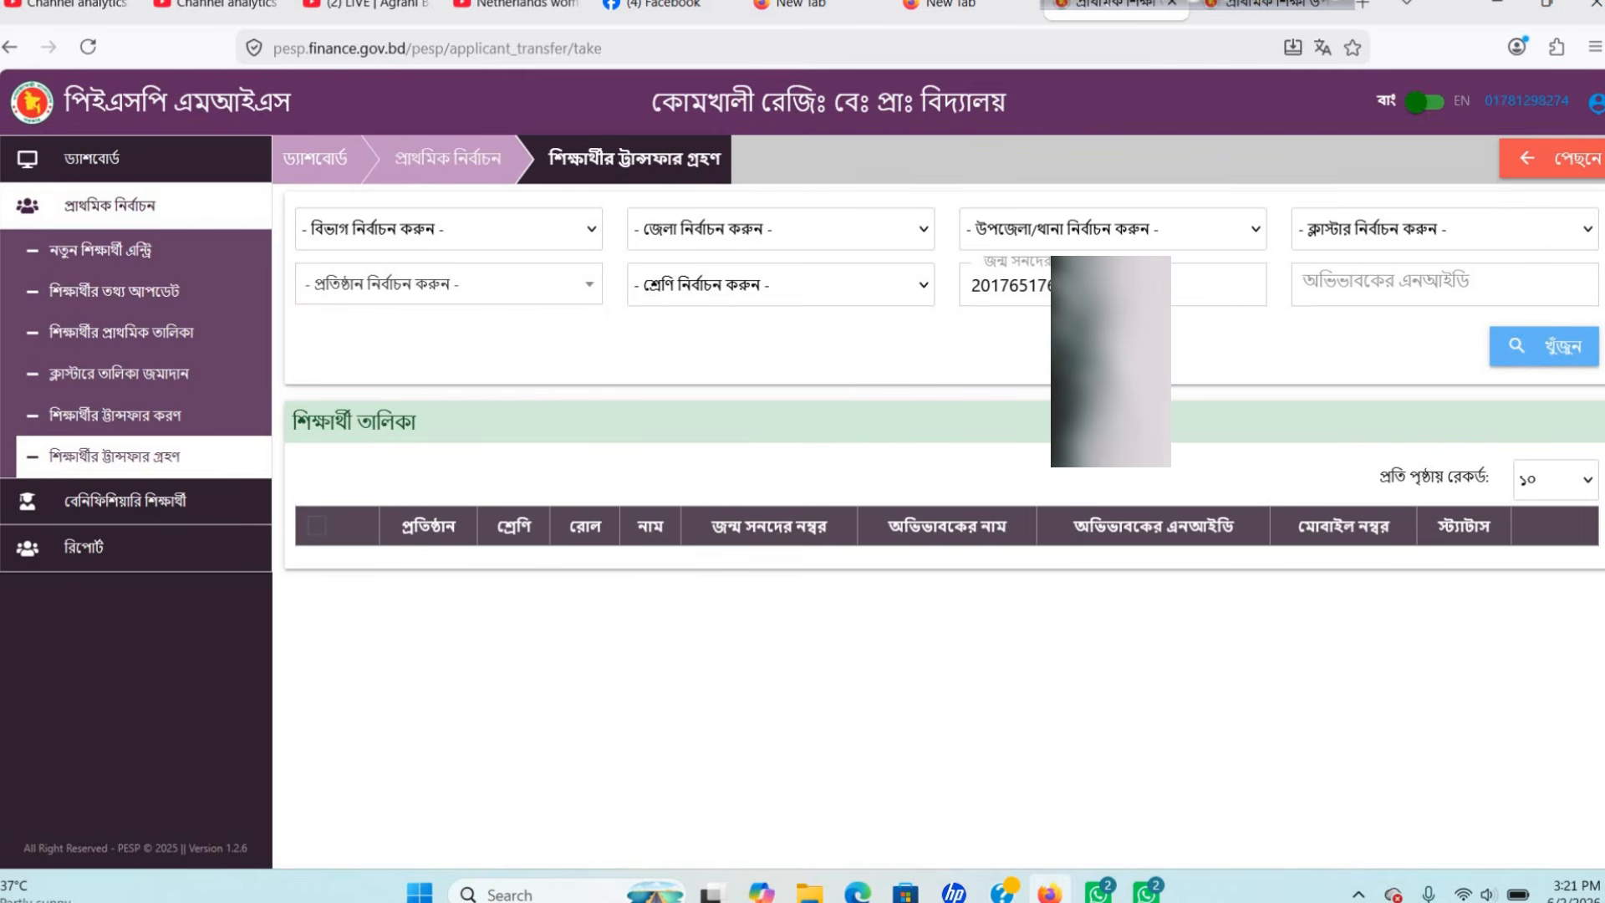
left_click(1552, 355)
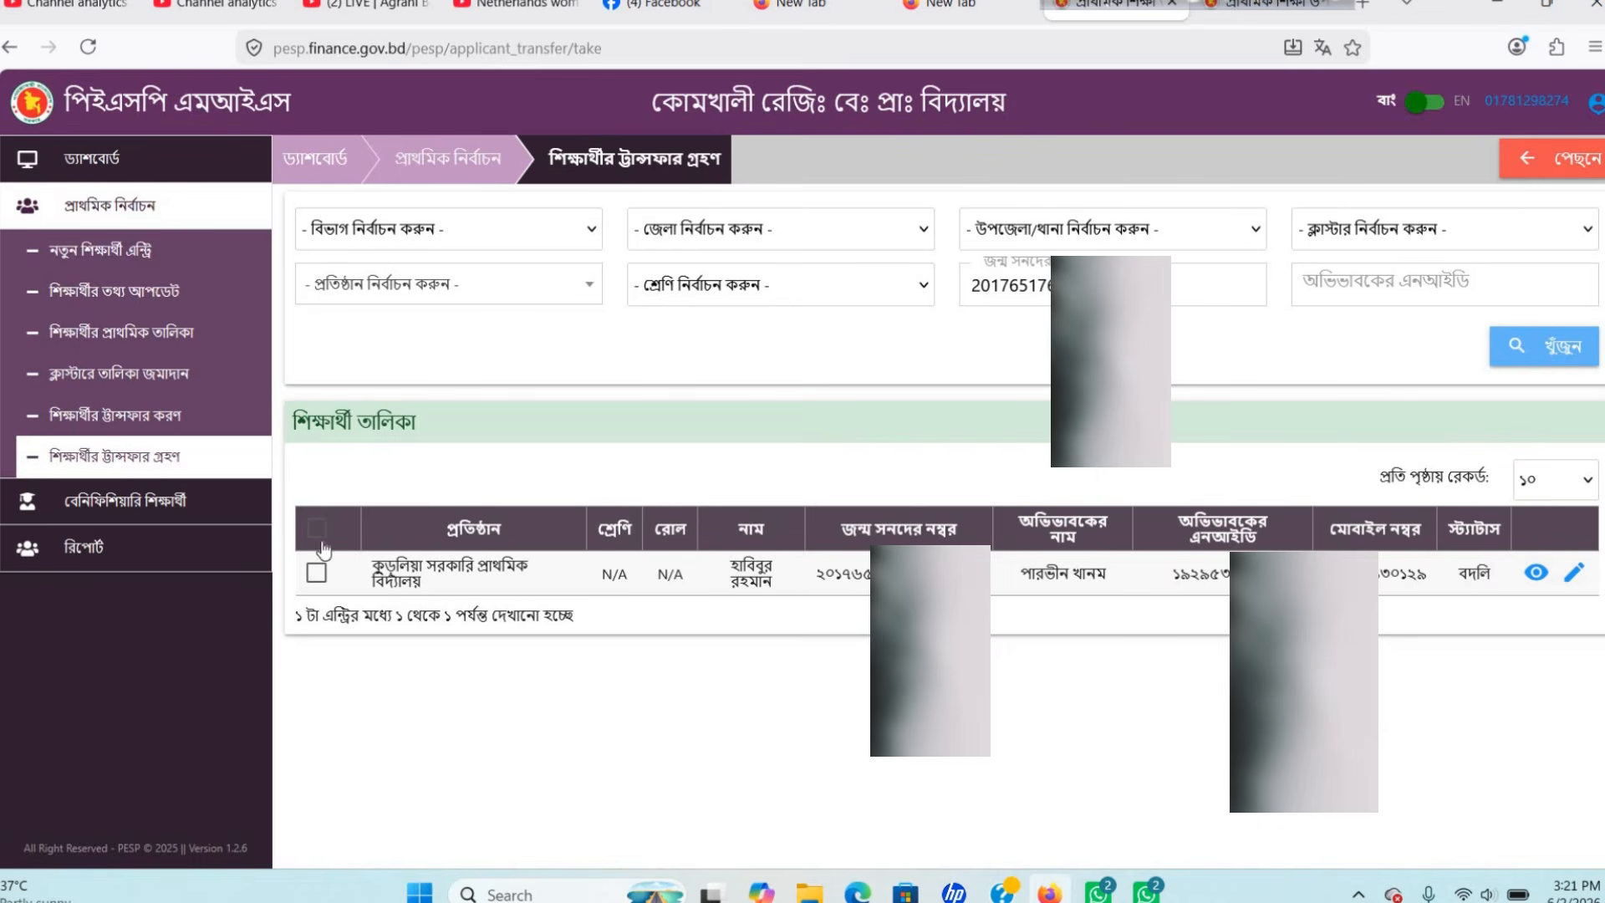
left_click(317, 575)
Edit the incoming student's row and open the বর্তমান ঠিকানা পৌরসভা/ইউনিয়ন list.
left_click(1573, 573)
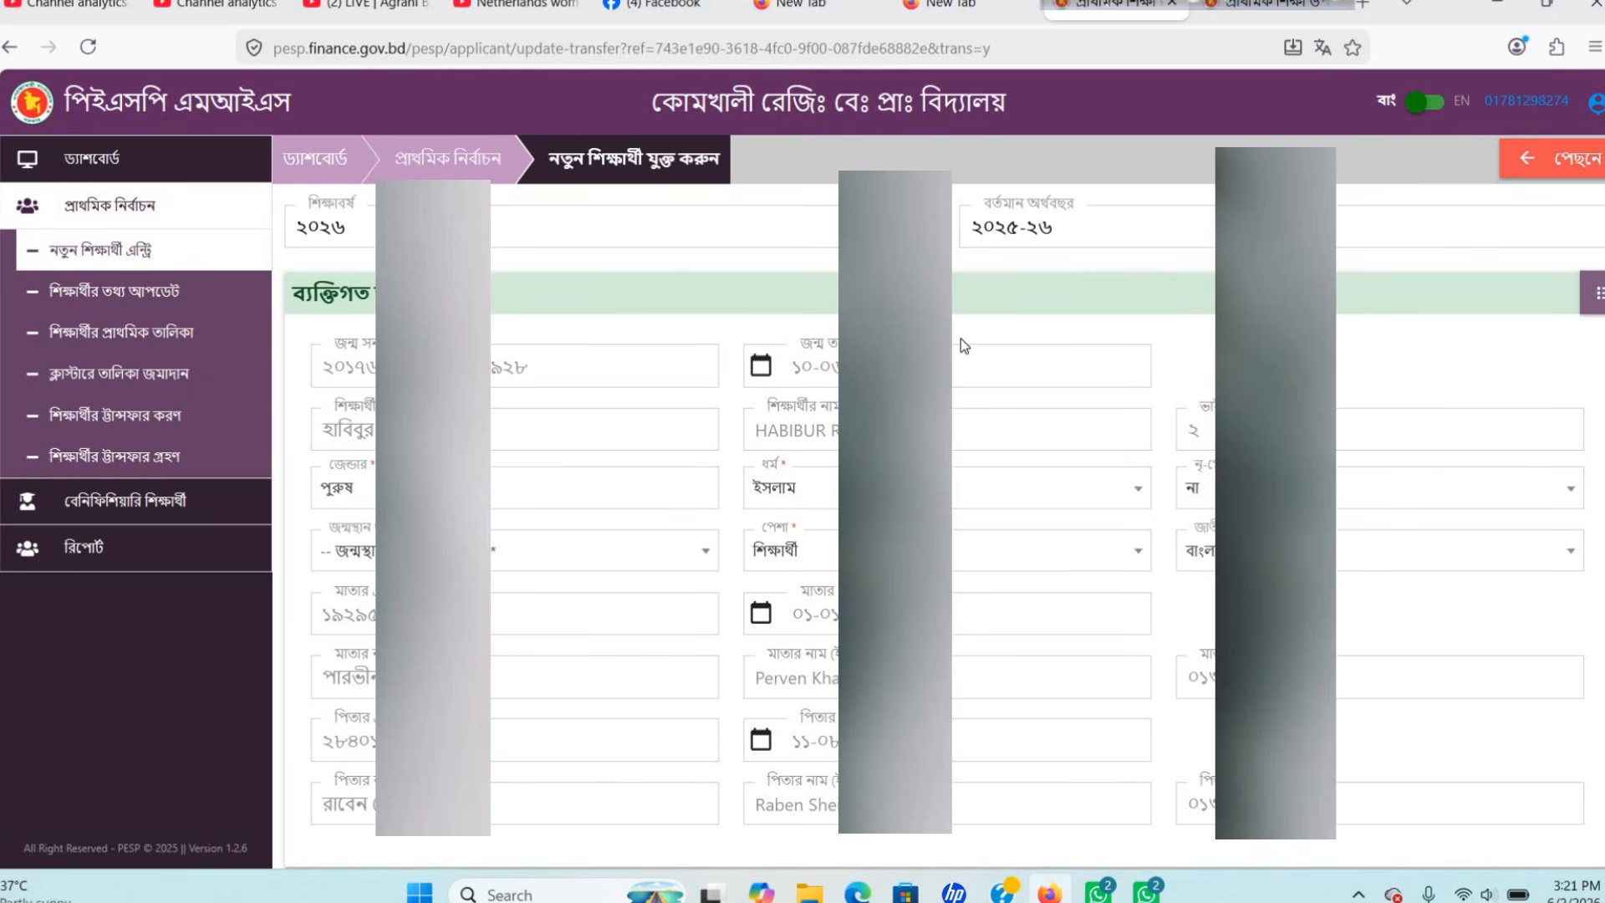
scroll(961, 339, "down", 2)
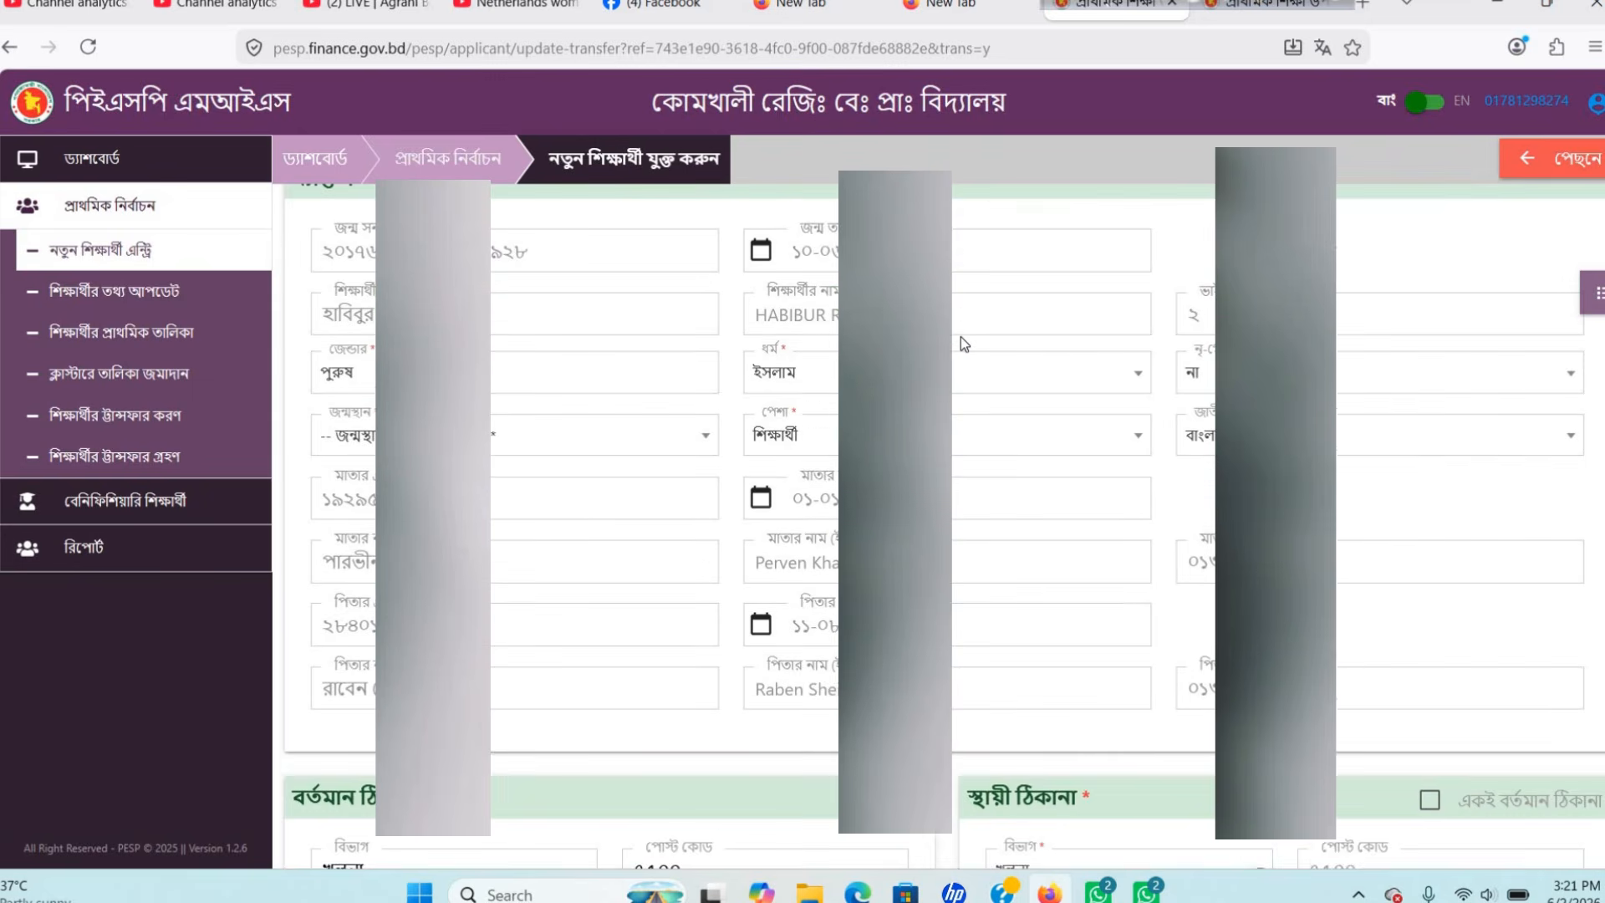
scroll(960, 343, "up", 2)
scroll(826, 345, "down", 2)
scroll(1189, 499, "up", 2)
scroll(1180, 490, "down", 2)
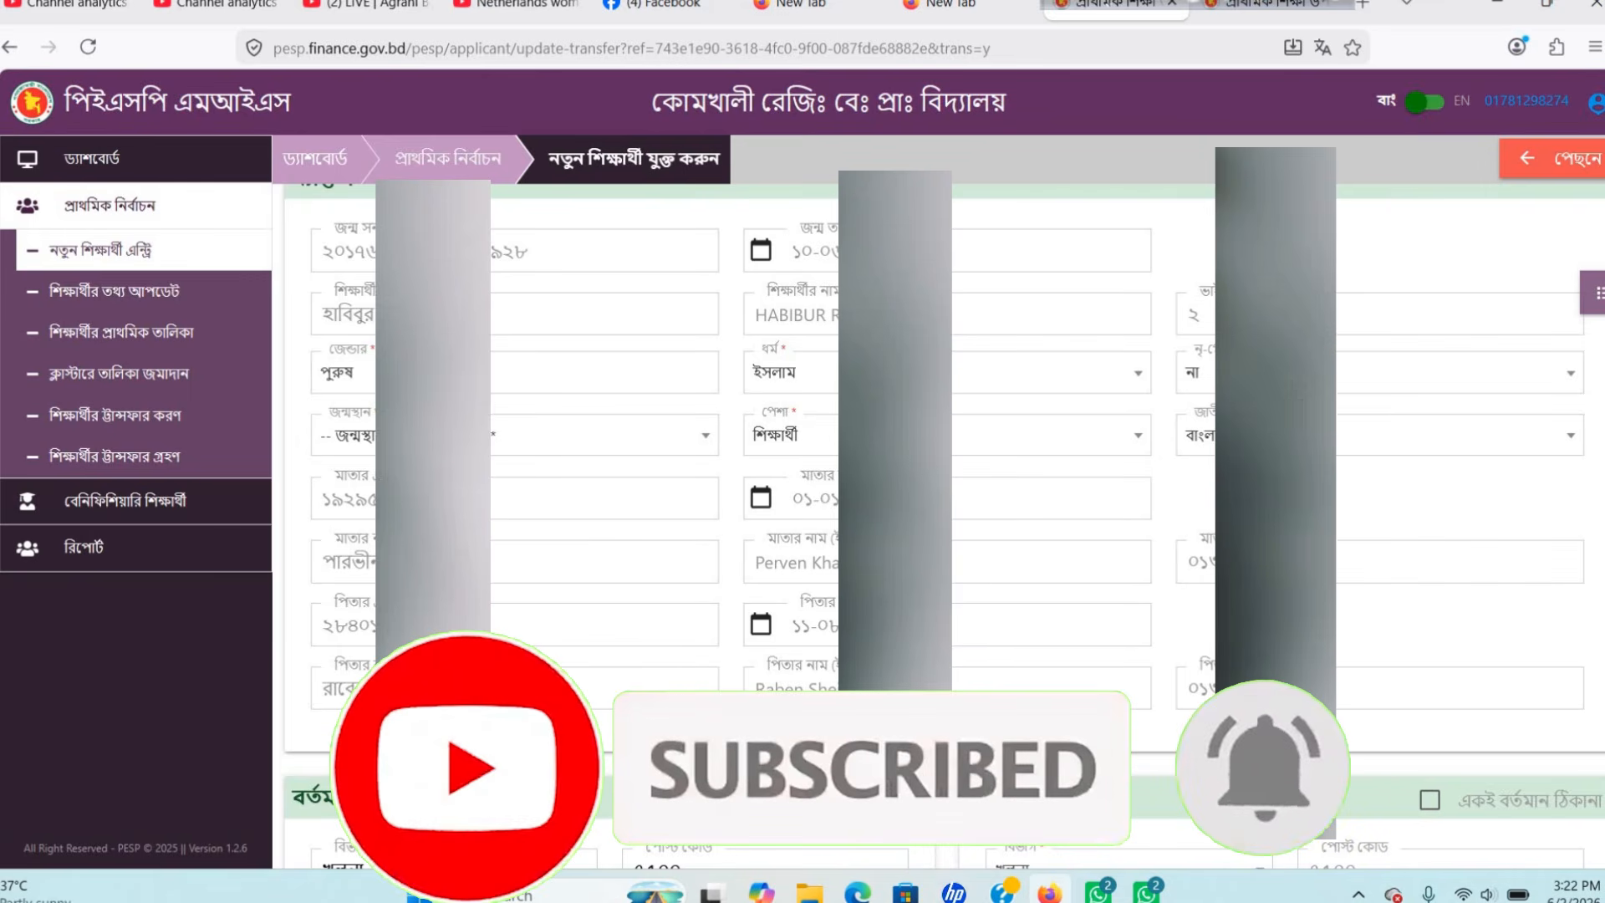
scroll(1208, 544, "down", 1)
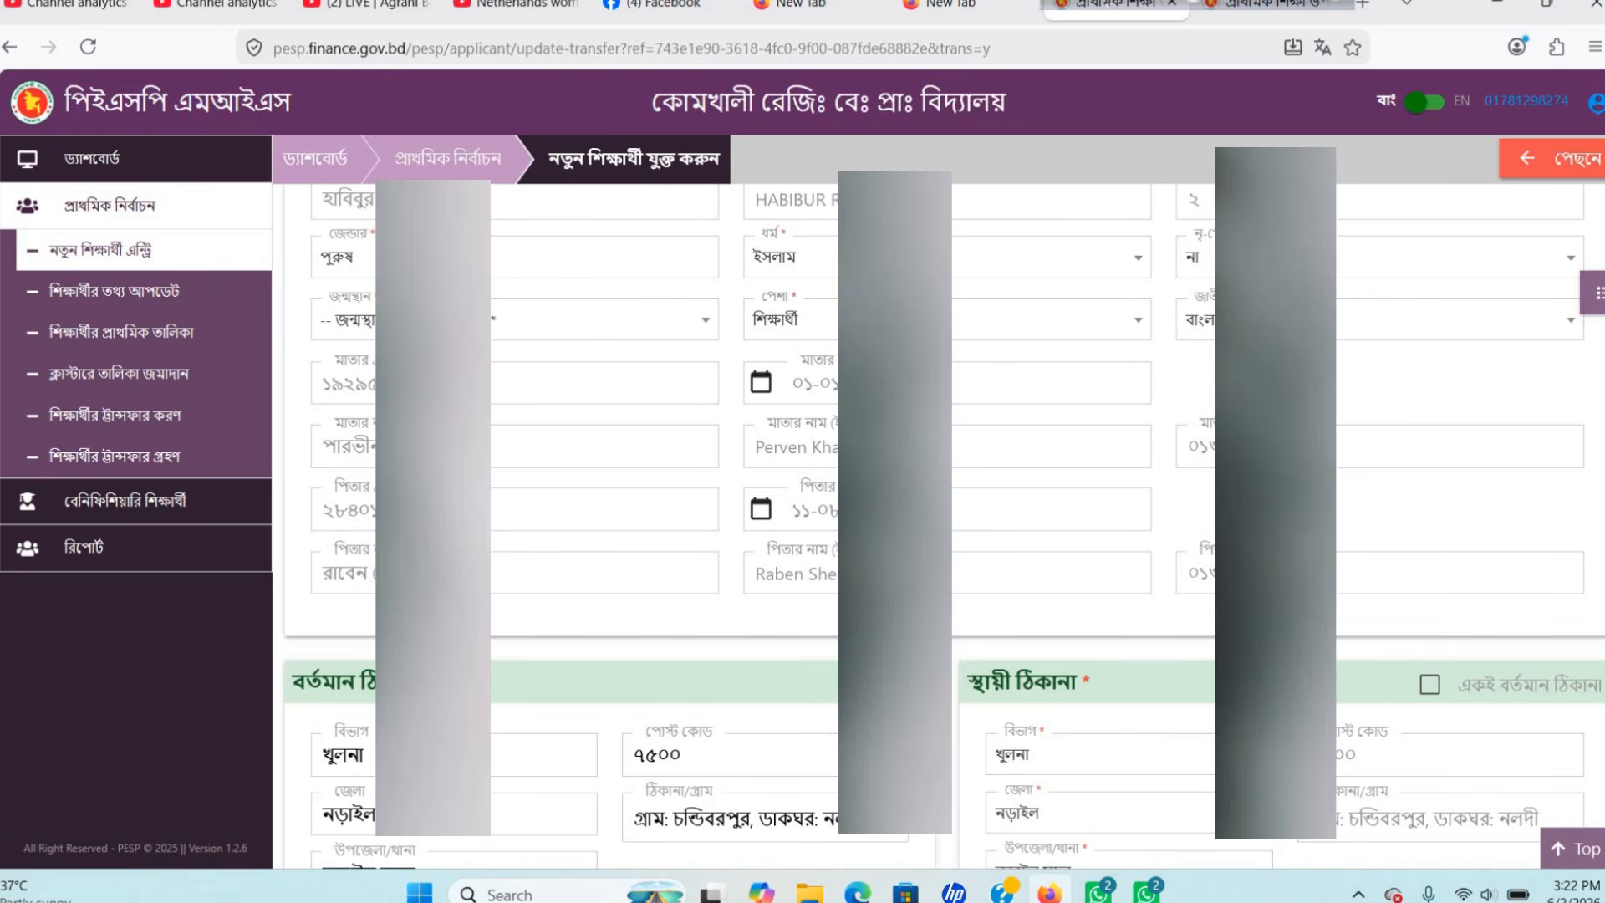
scroll(1045, 518, "down", 1)
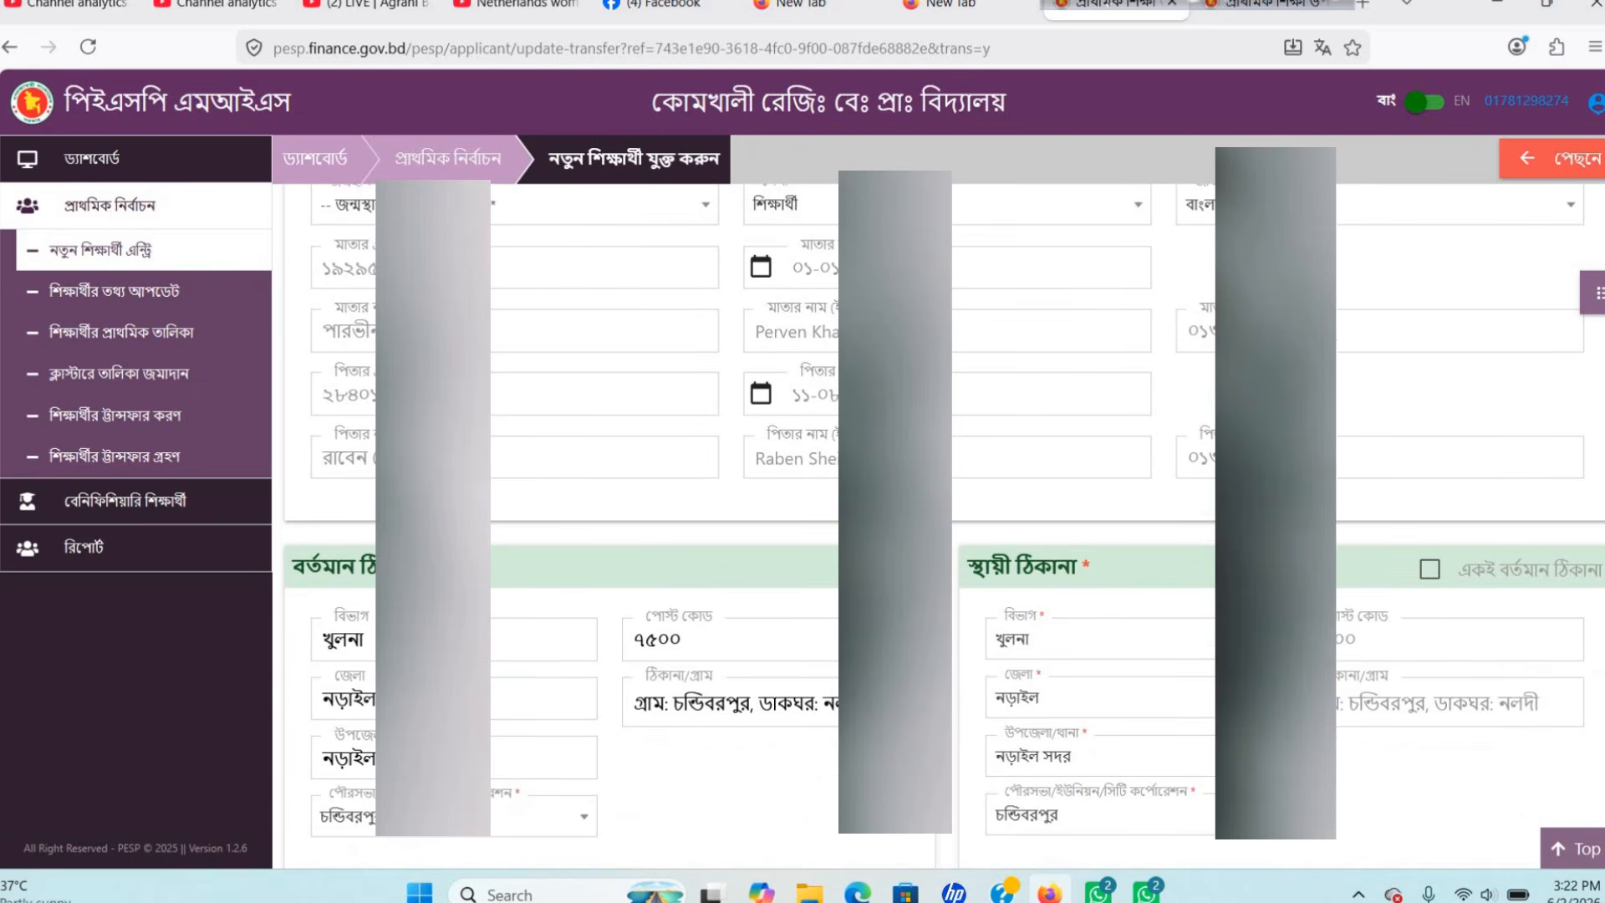
scroll(936, 502, "down", 1)
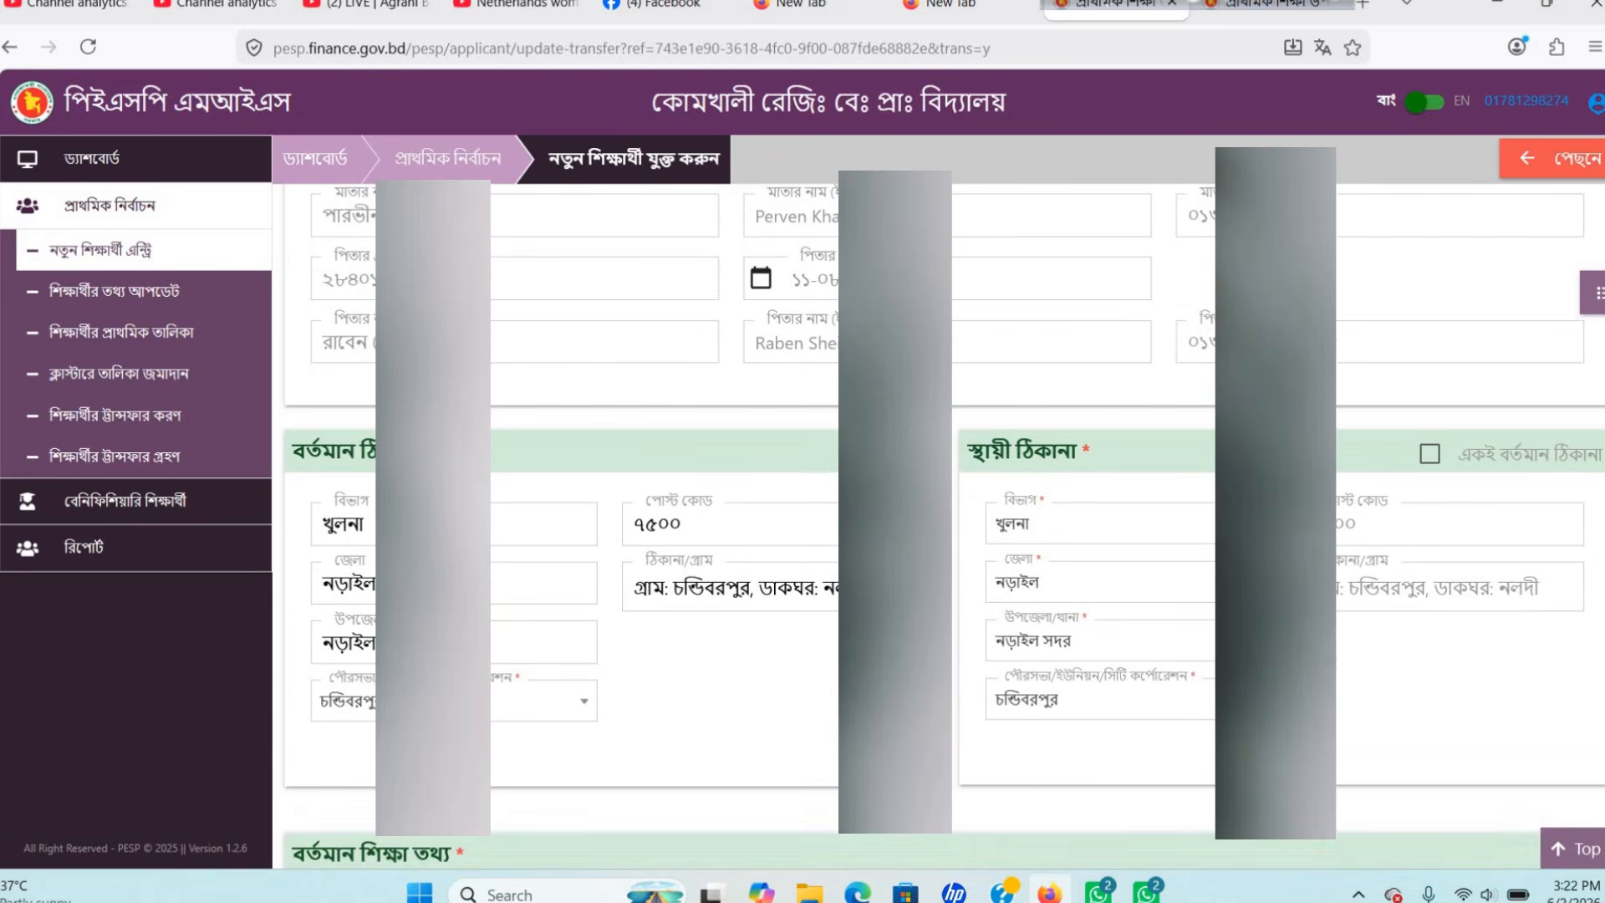
scroll(936, 501, "down", 1)
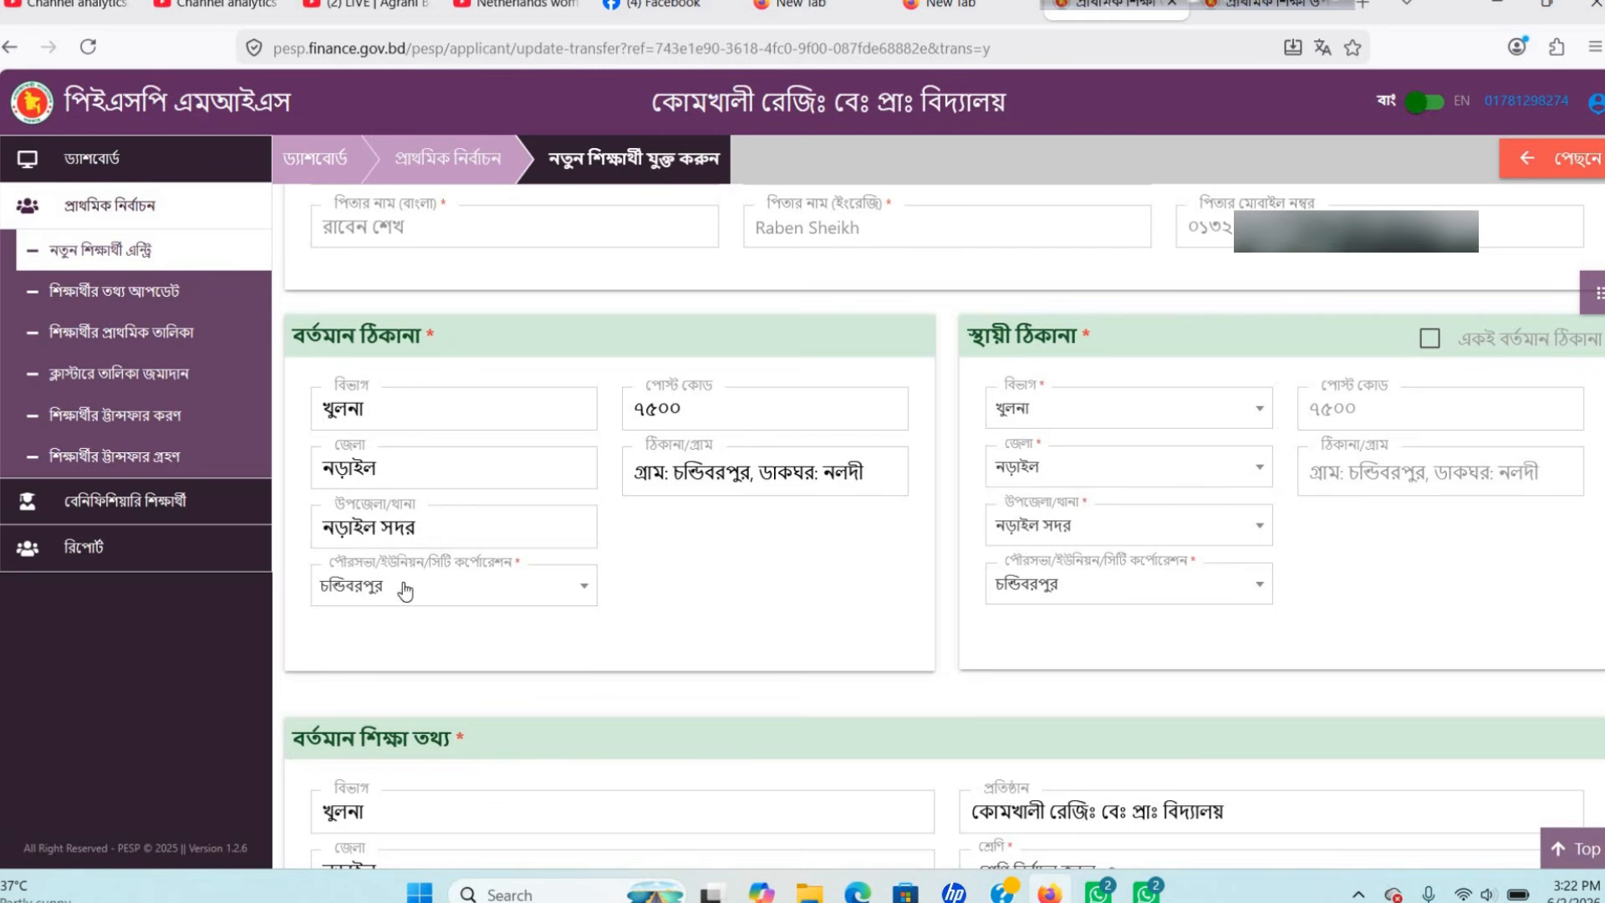
left_click(565, 601)
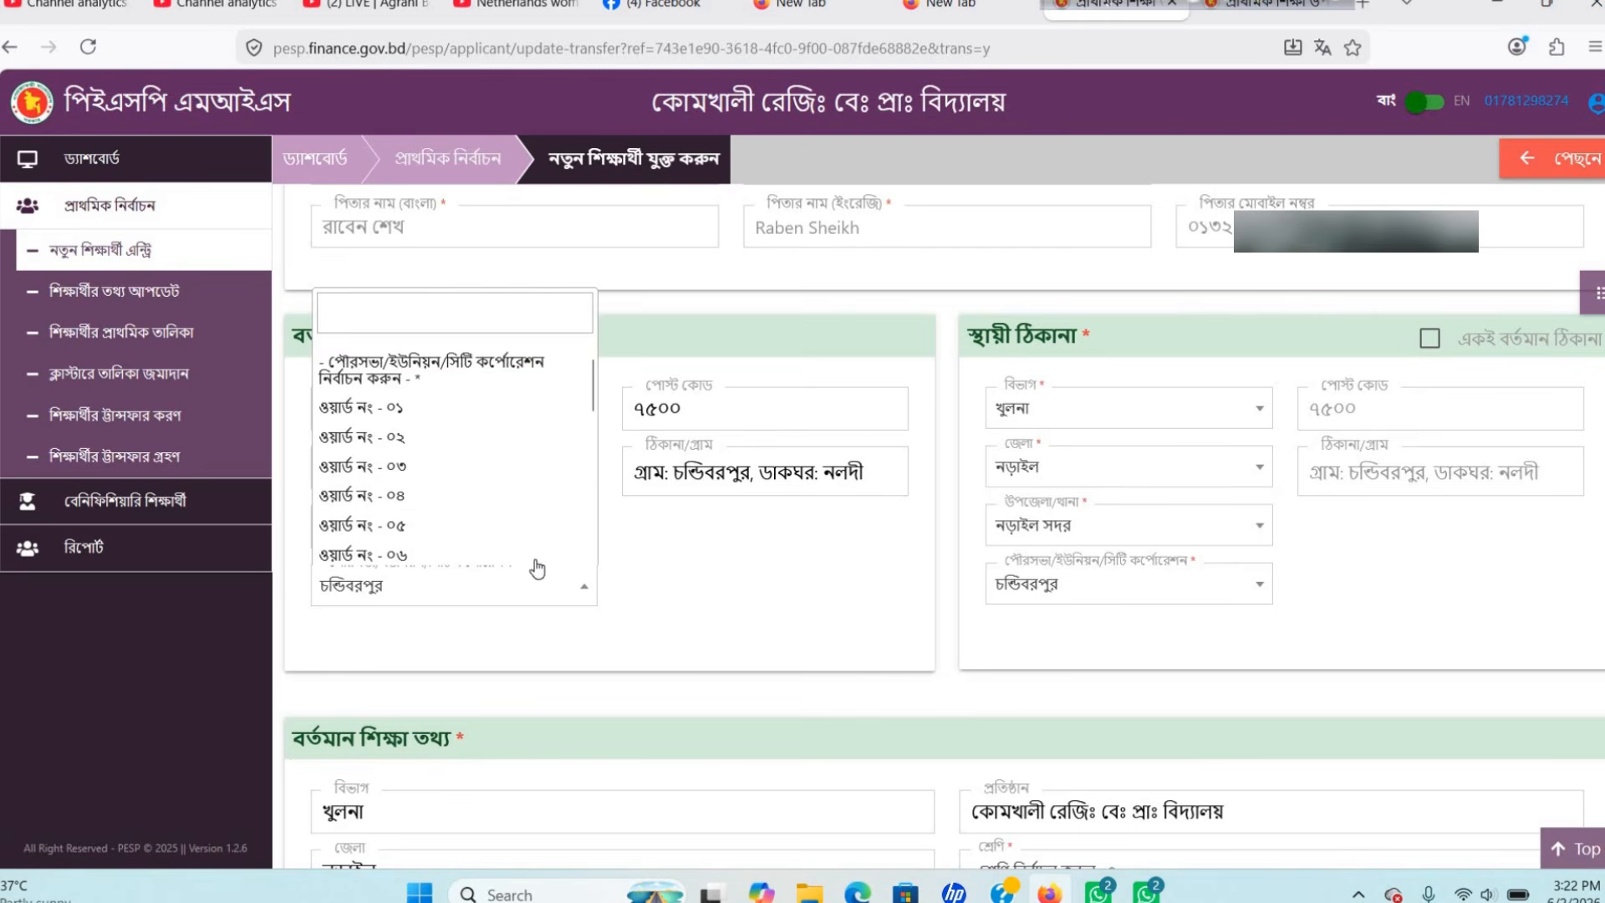
scroll(447, 478, "down", 3)
Set the current-address union to হবখালী.
scroll(446, 483, "down", 1)
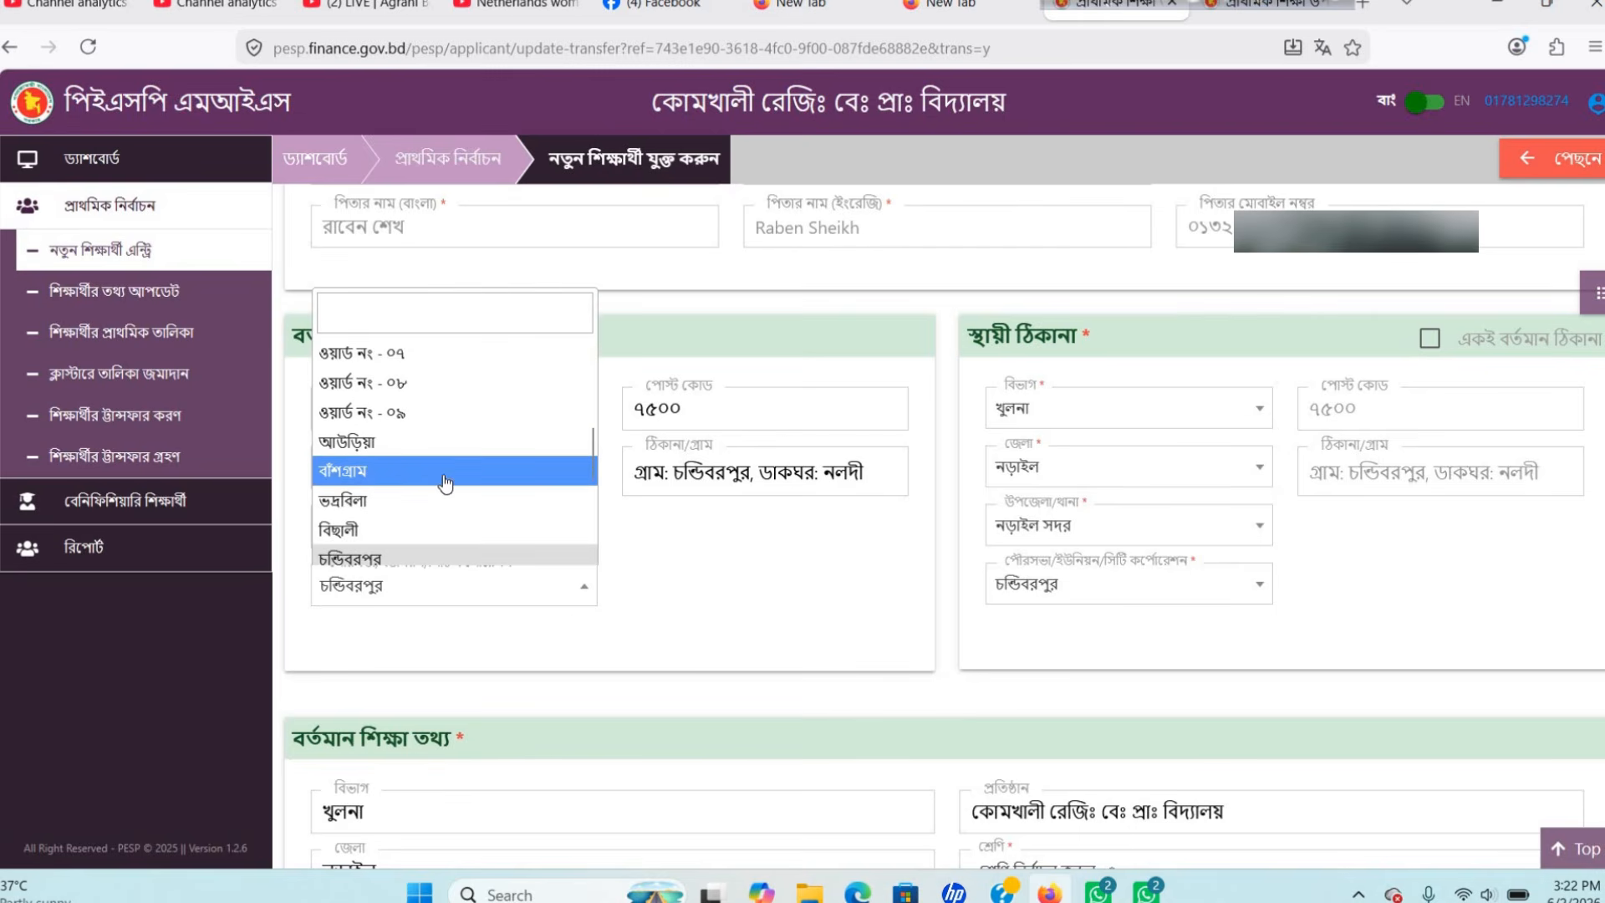
scroll(445, 483, "down", 2)
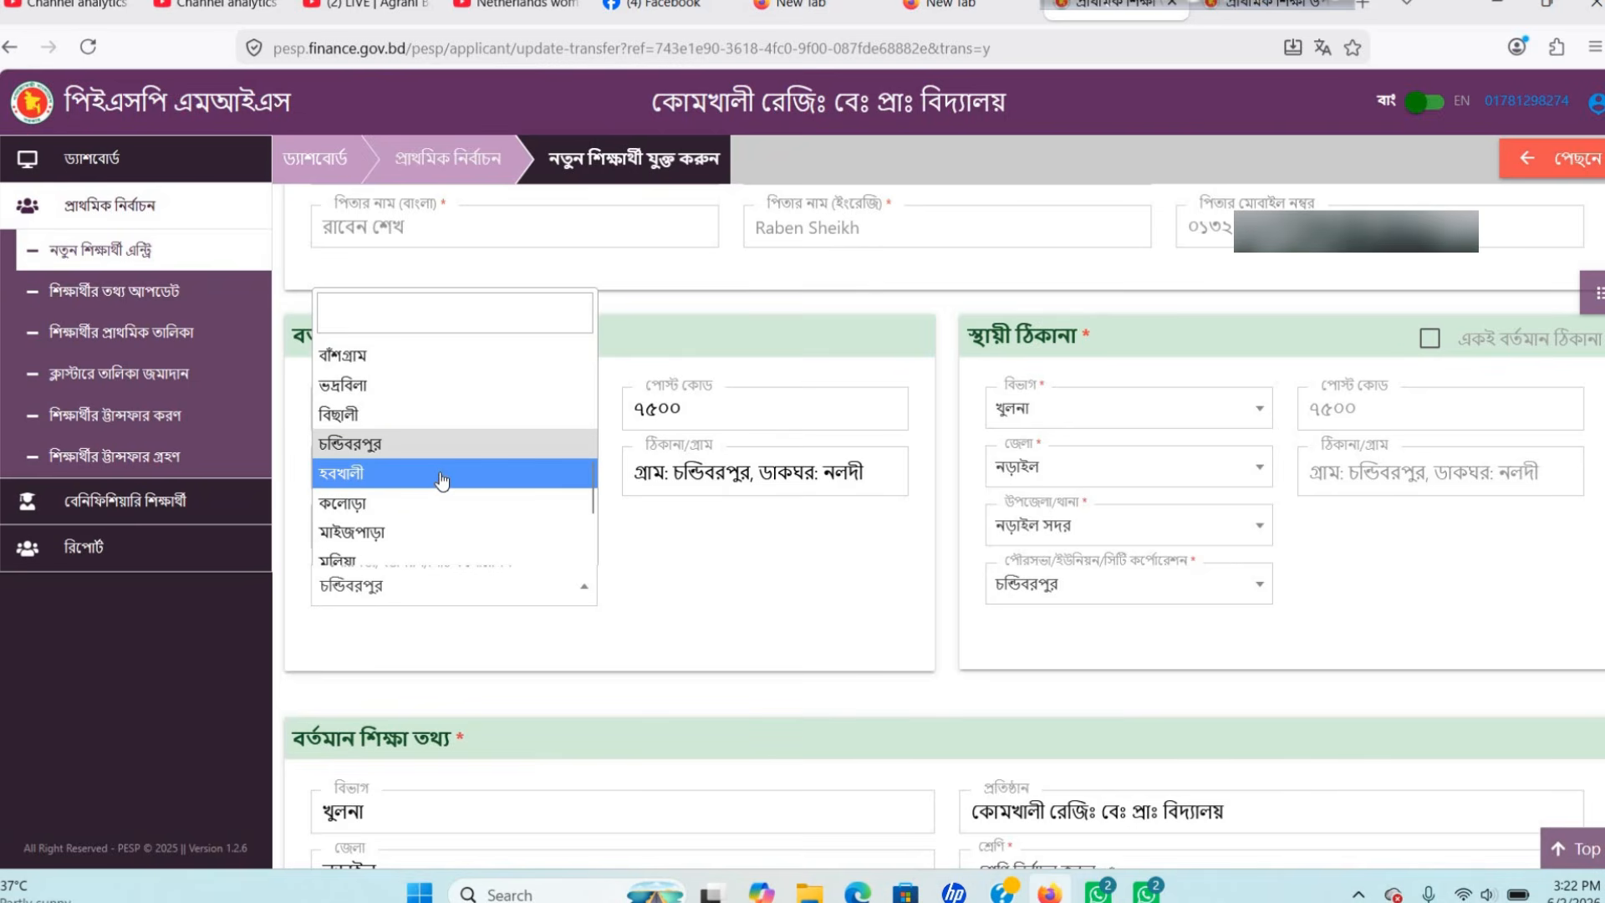
left_click(442, 474)
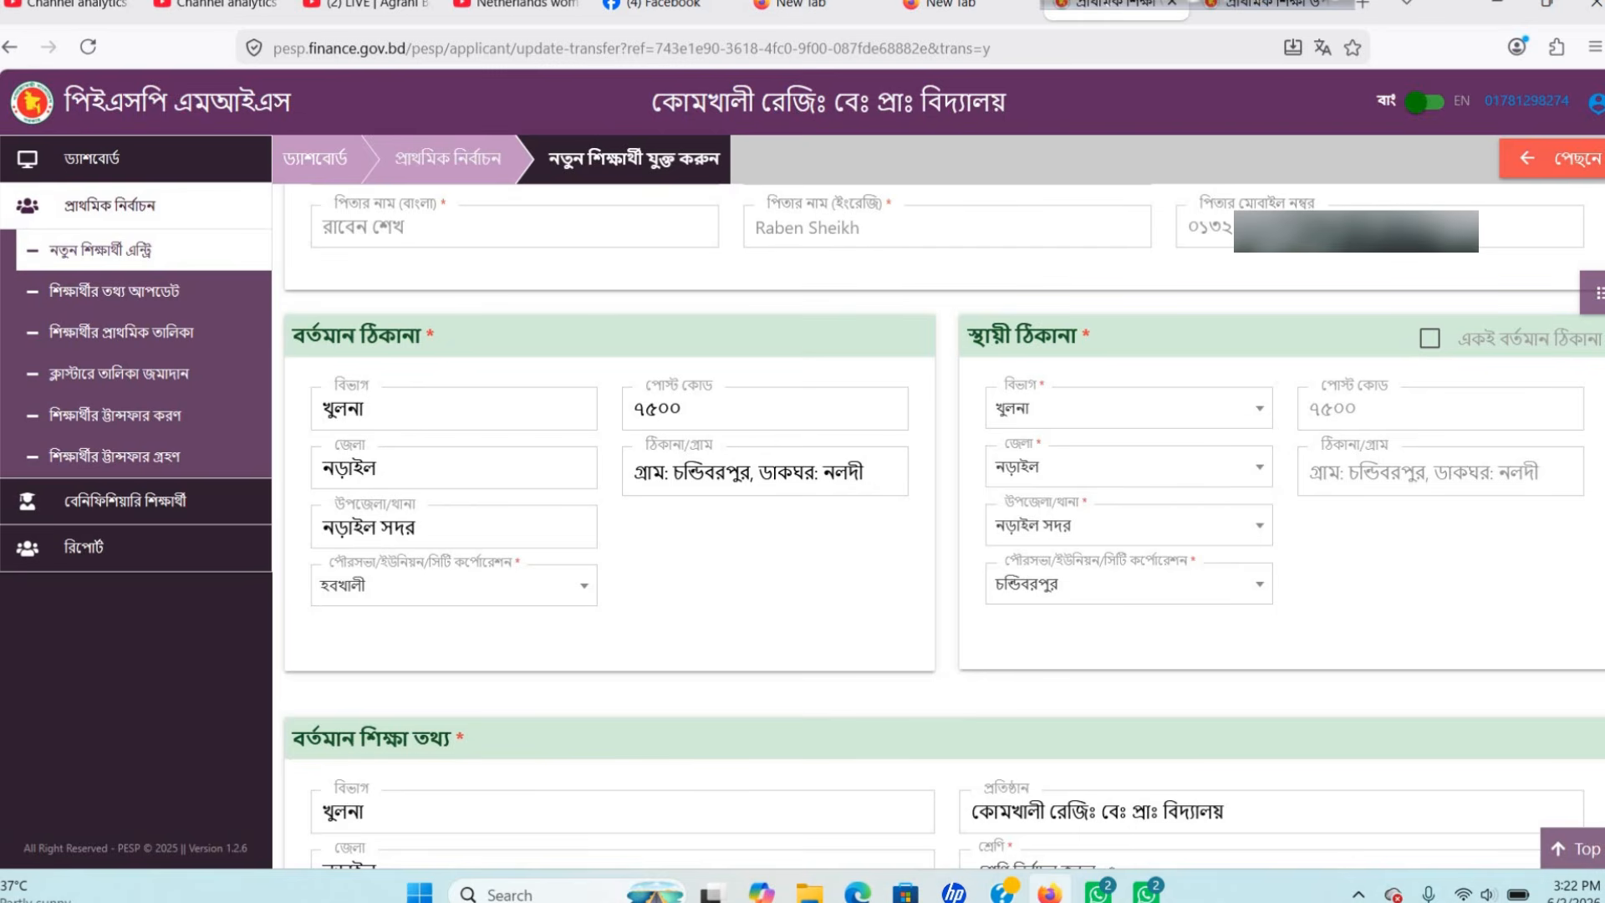
Replace the current village address with কোমখালী, typed in Bangla.
key("BackSpace")
key("BackSpace")
key("BackSpace")
key("BackSpace")
key("BackSpace")
key("BackSpace")
key("BackSpace")
key("BackSpace")
key("BackSpace")
key("BackSpace")
key("BackSpace")
key("BackSpace")
key("BackSpace")
key("BackSpace")
key("BackSpace")
key("BackSpace")
key("BackSpace")
key("BackSpace")
key("BackSpace")
key("BackSpace")
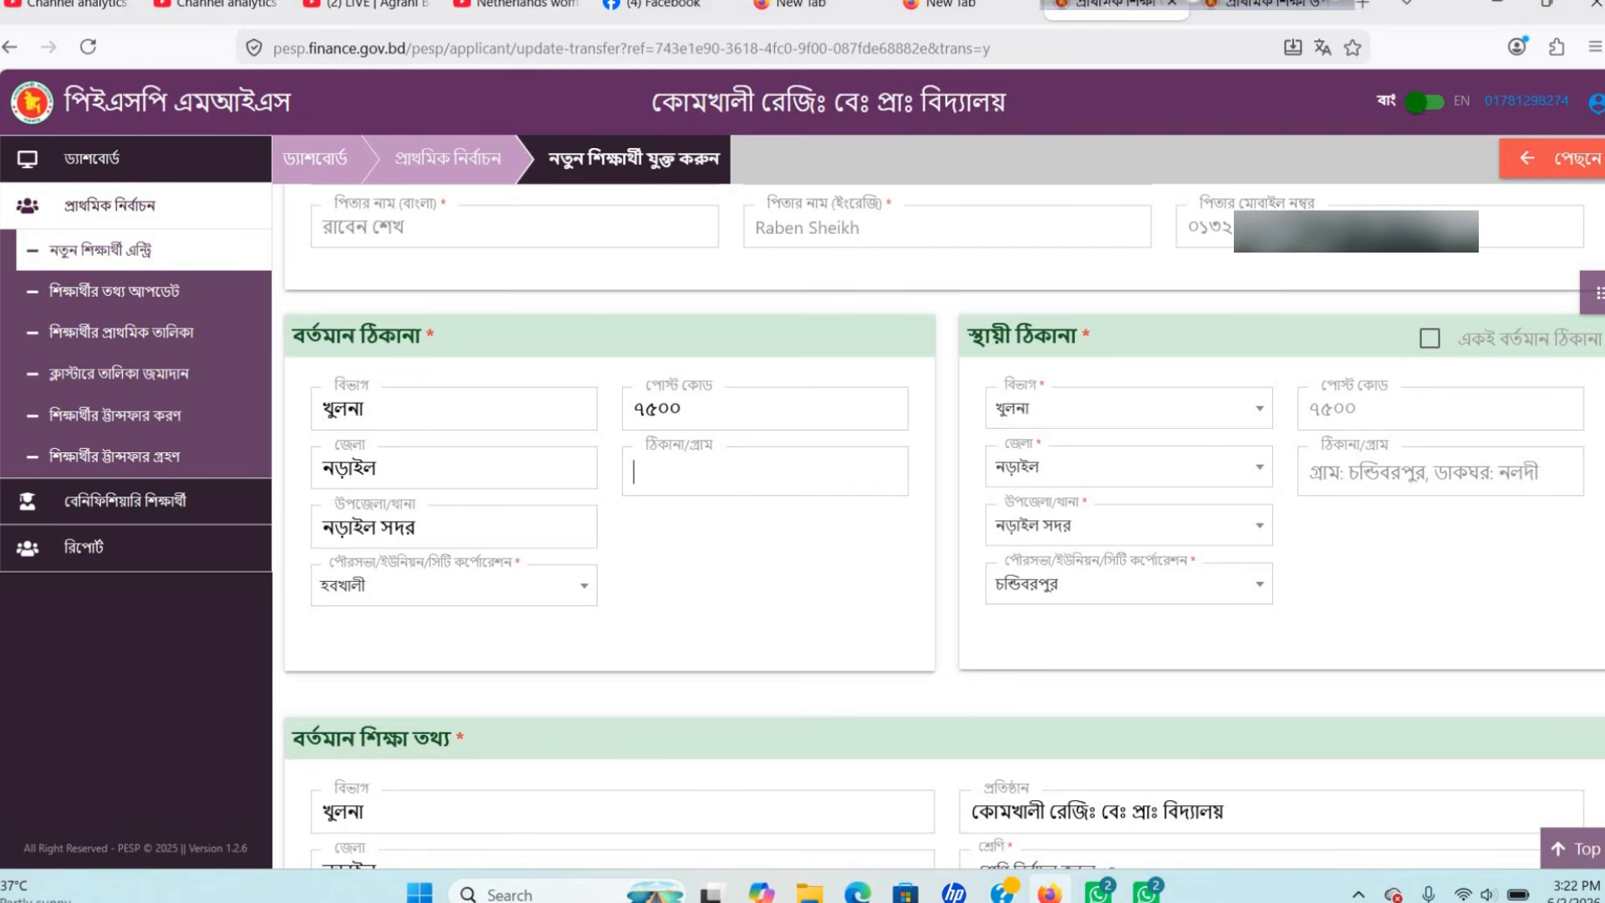
left_click(1111, 2)
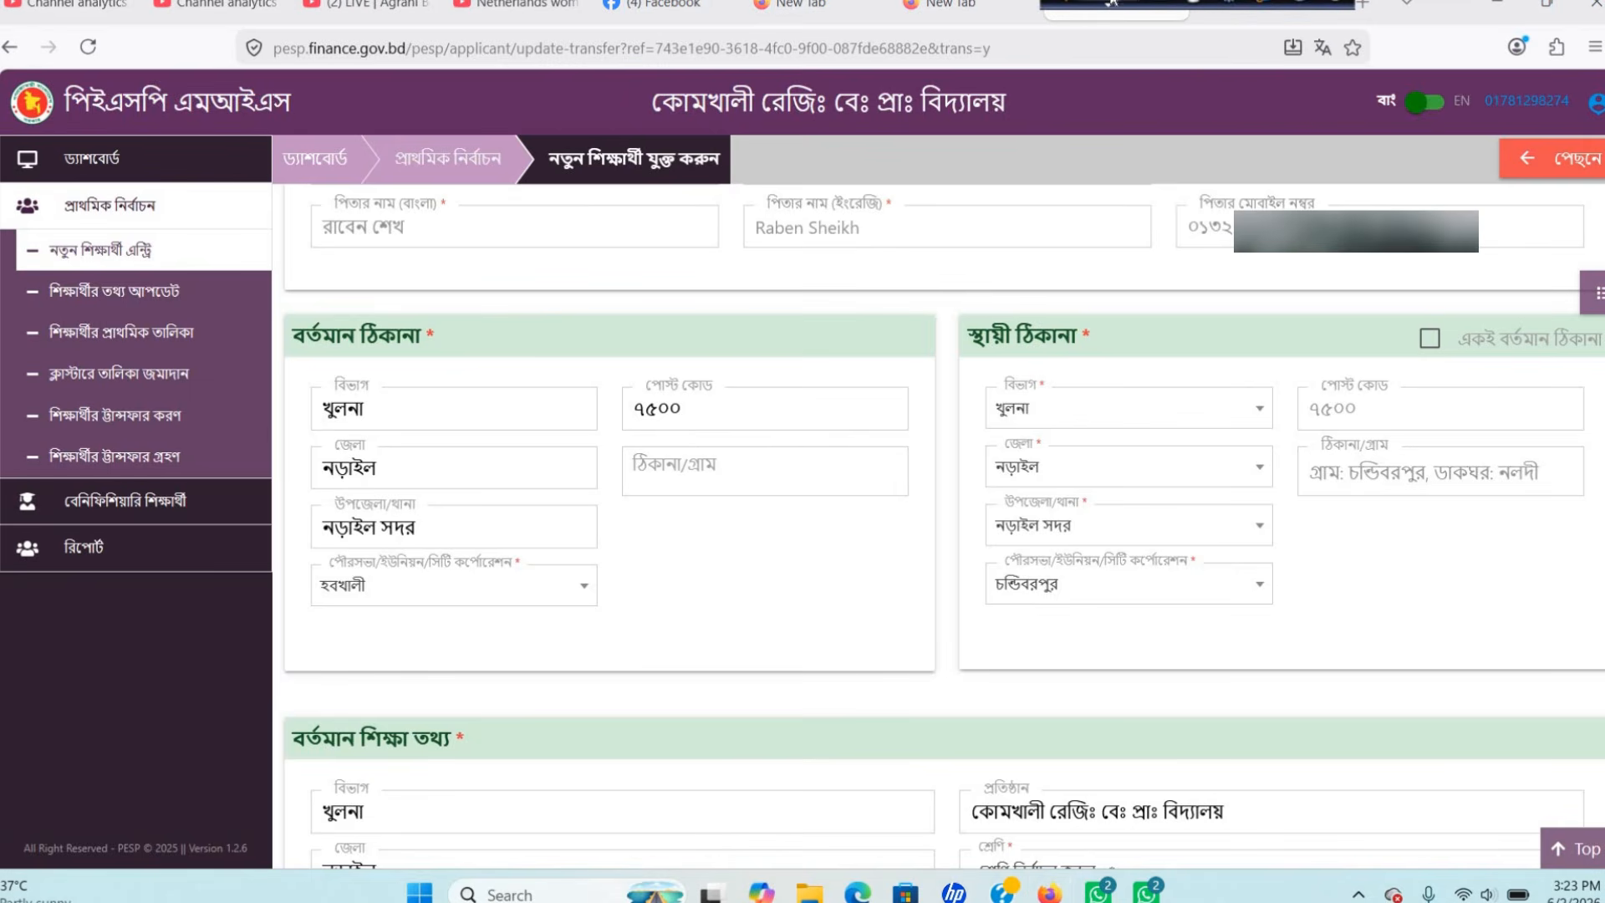
left_click(672, 470)
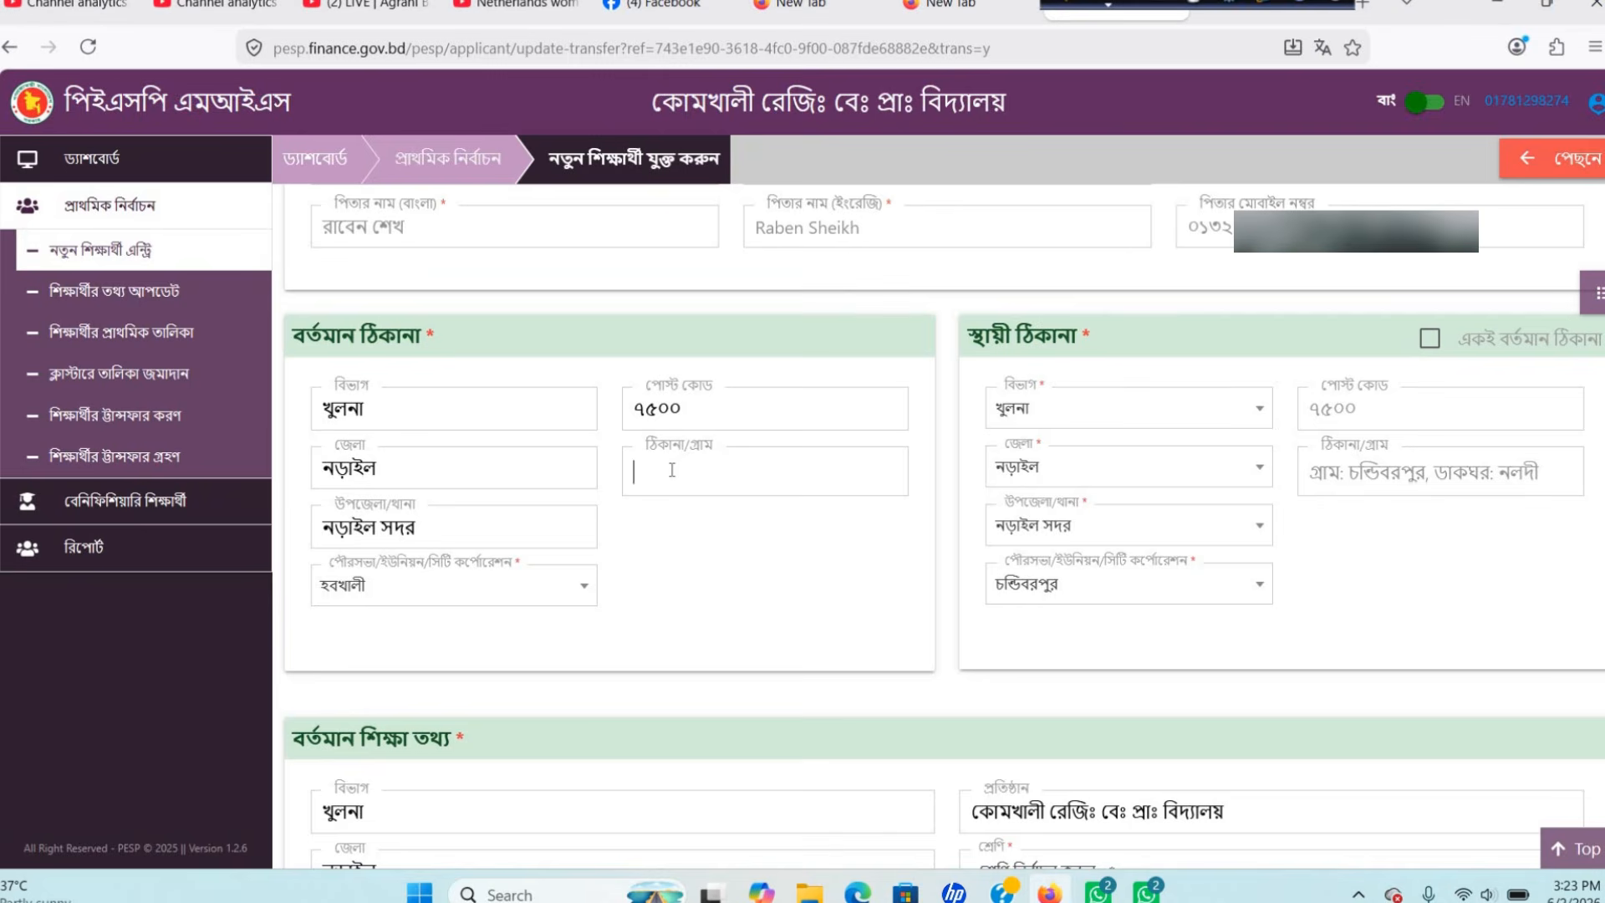
type("kOm")
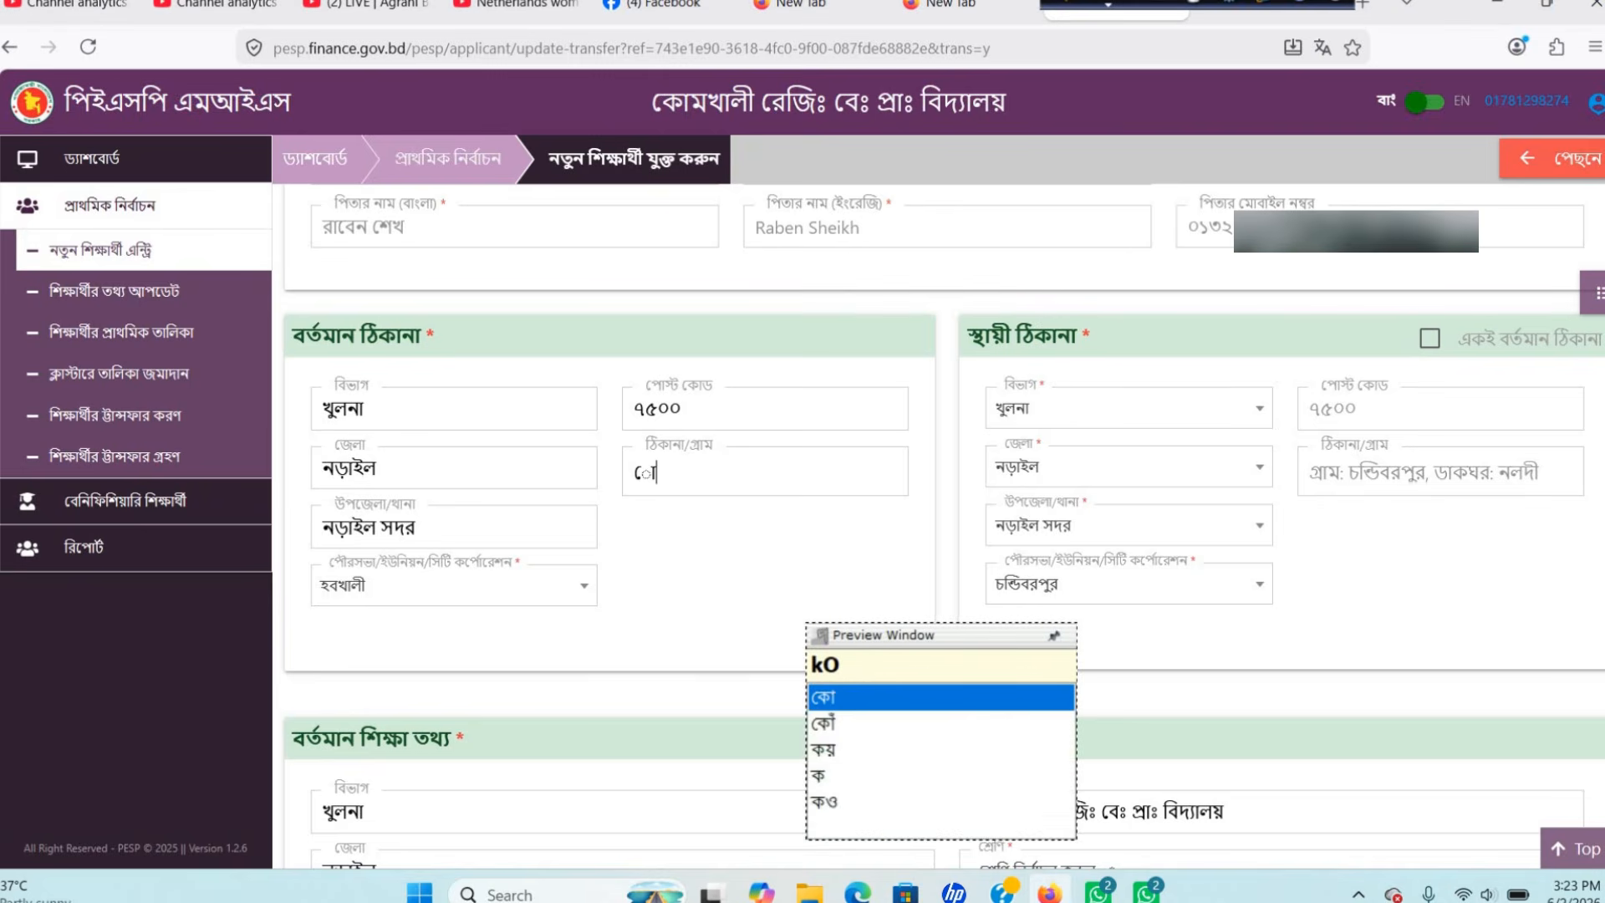
type("kh")
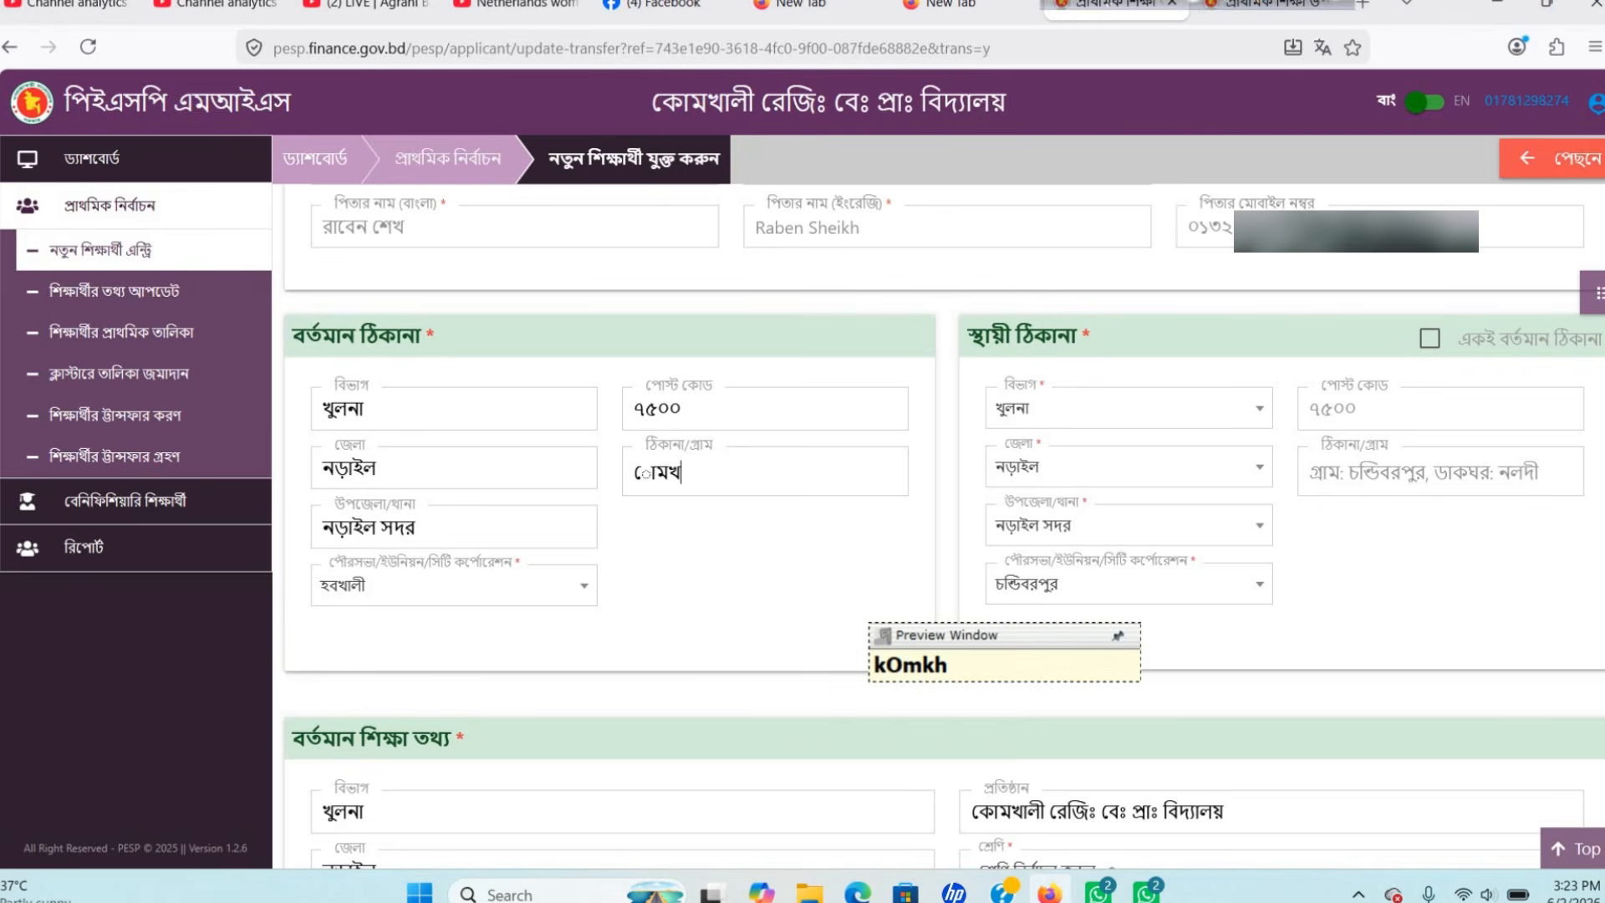
key("BackSpace")
key("BackSpace")
key("BackSpace")
key("BackSpace")
key("BackSpace")
type("kOmkhalI")
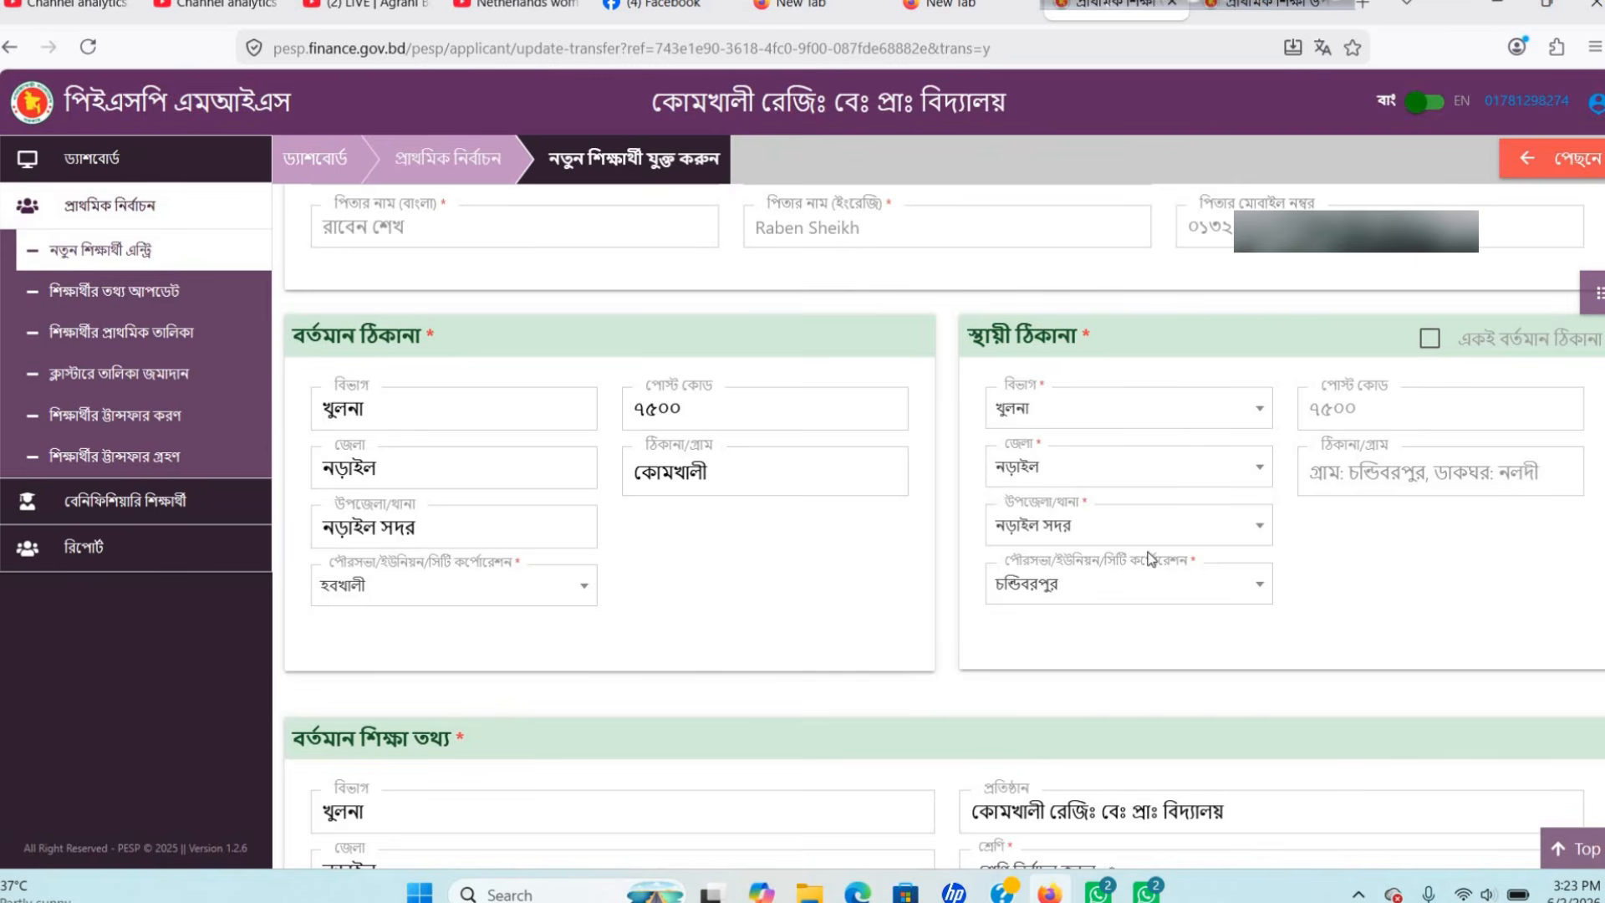
Set class তৃতীয় শ্রেণি, shift প্রযোজ্য নয় and section প্রযোজ্য নয় in current education details.
scroll(1043, 525, "down", 1)
scroll(1044, 525, "down", 5)
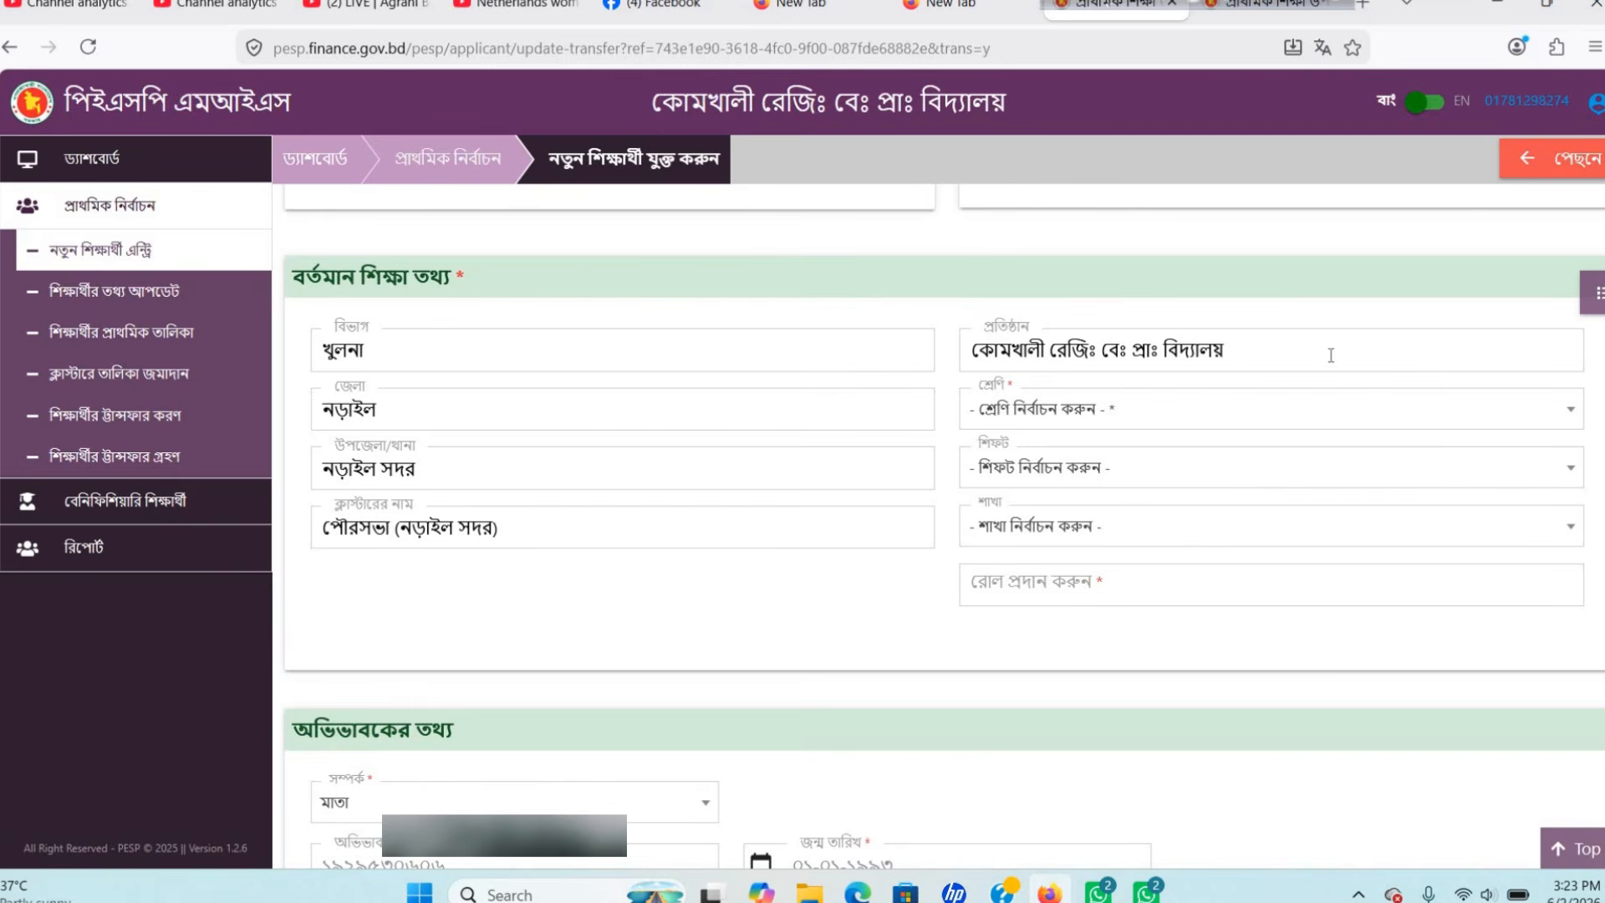
left_click(1154, 417)
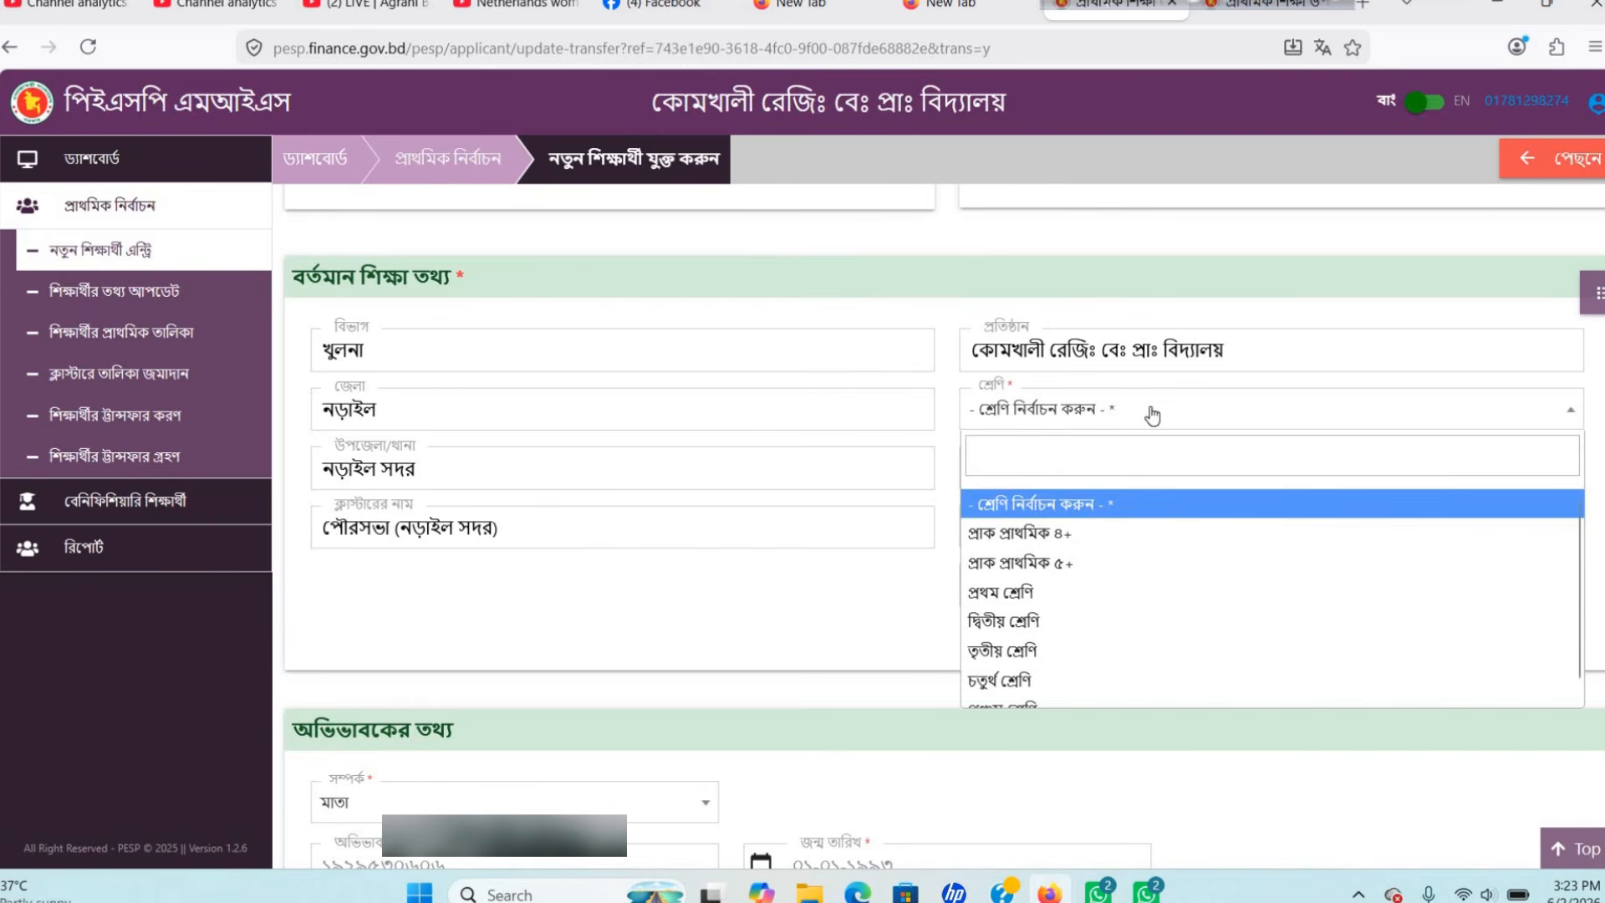
left_click(1061, 653)
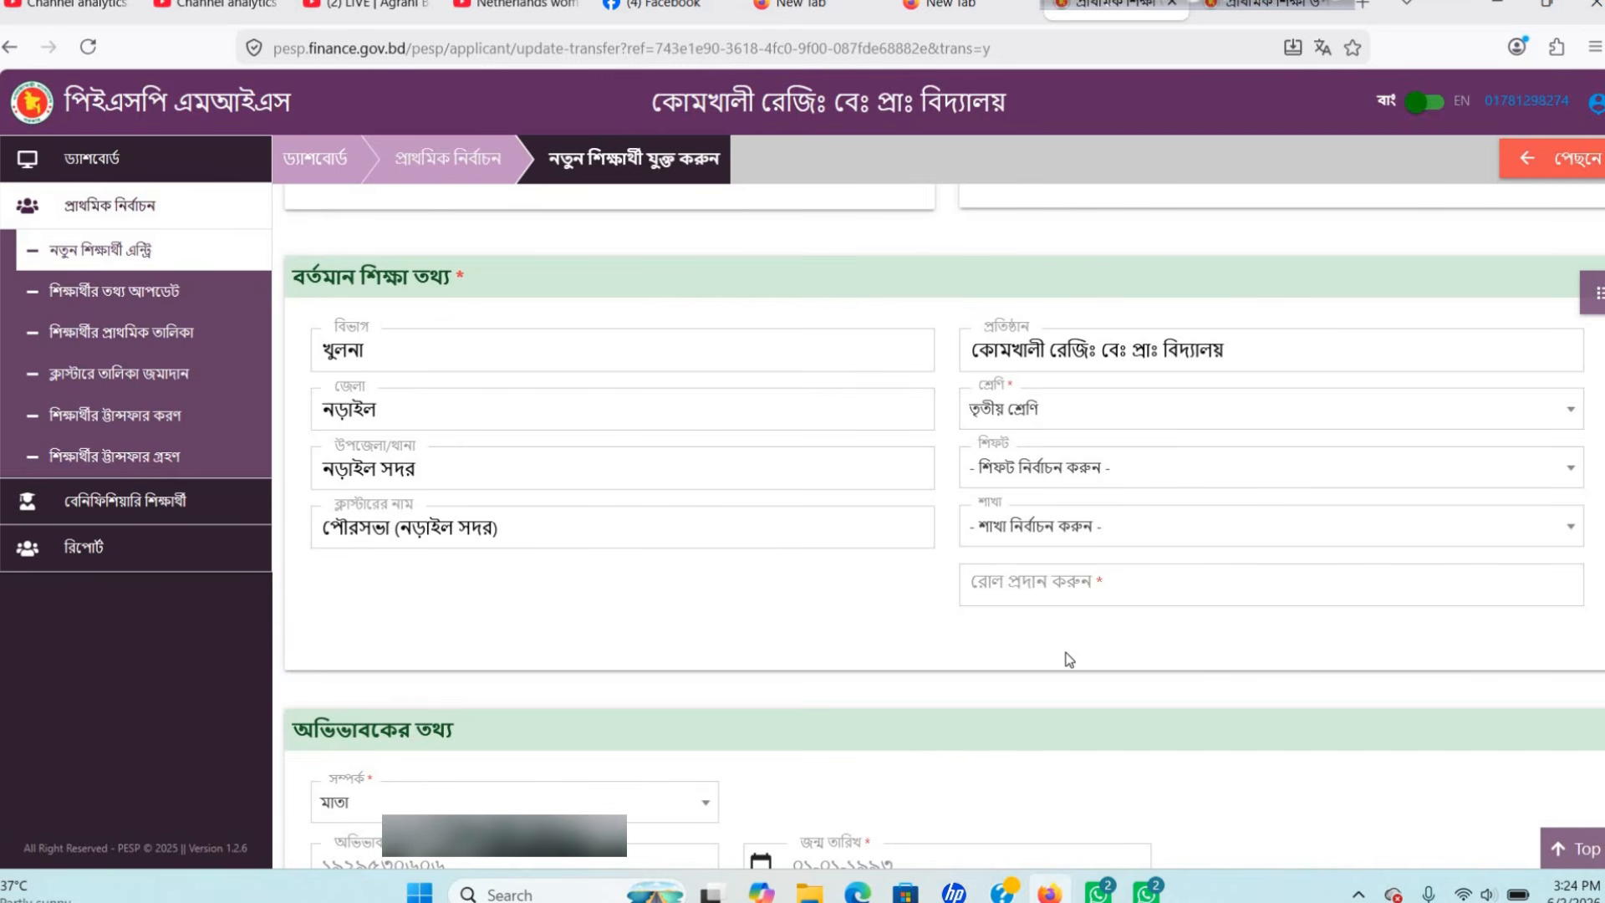
left_click(1077, 474)
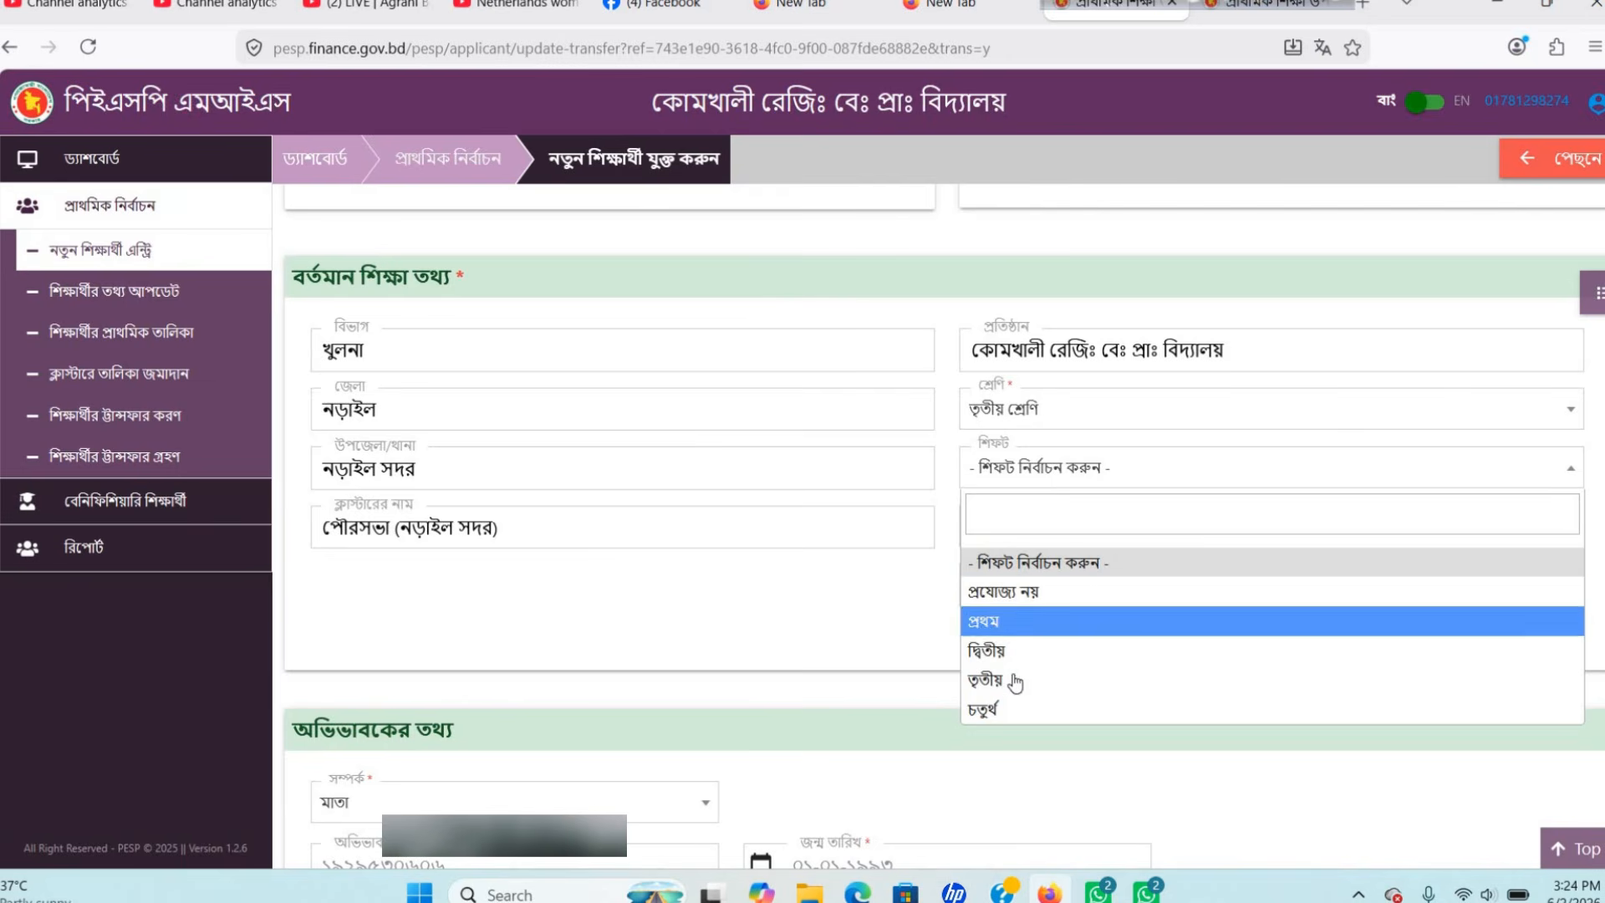
left_click(1068, 590)
scroll(1078, 422, "down", 1)
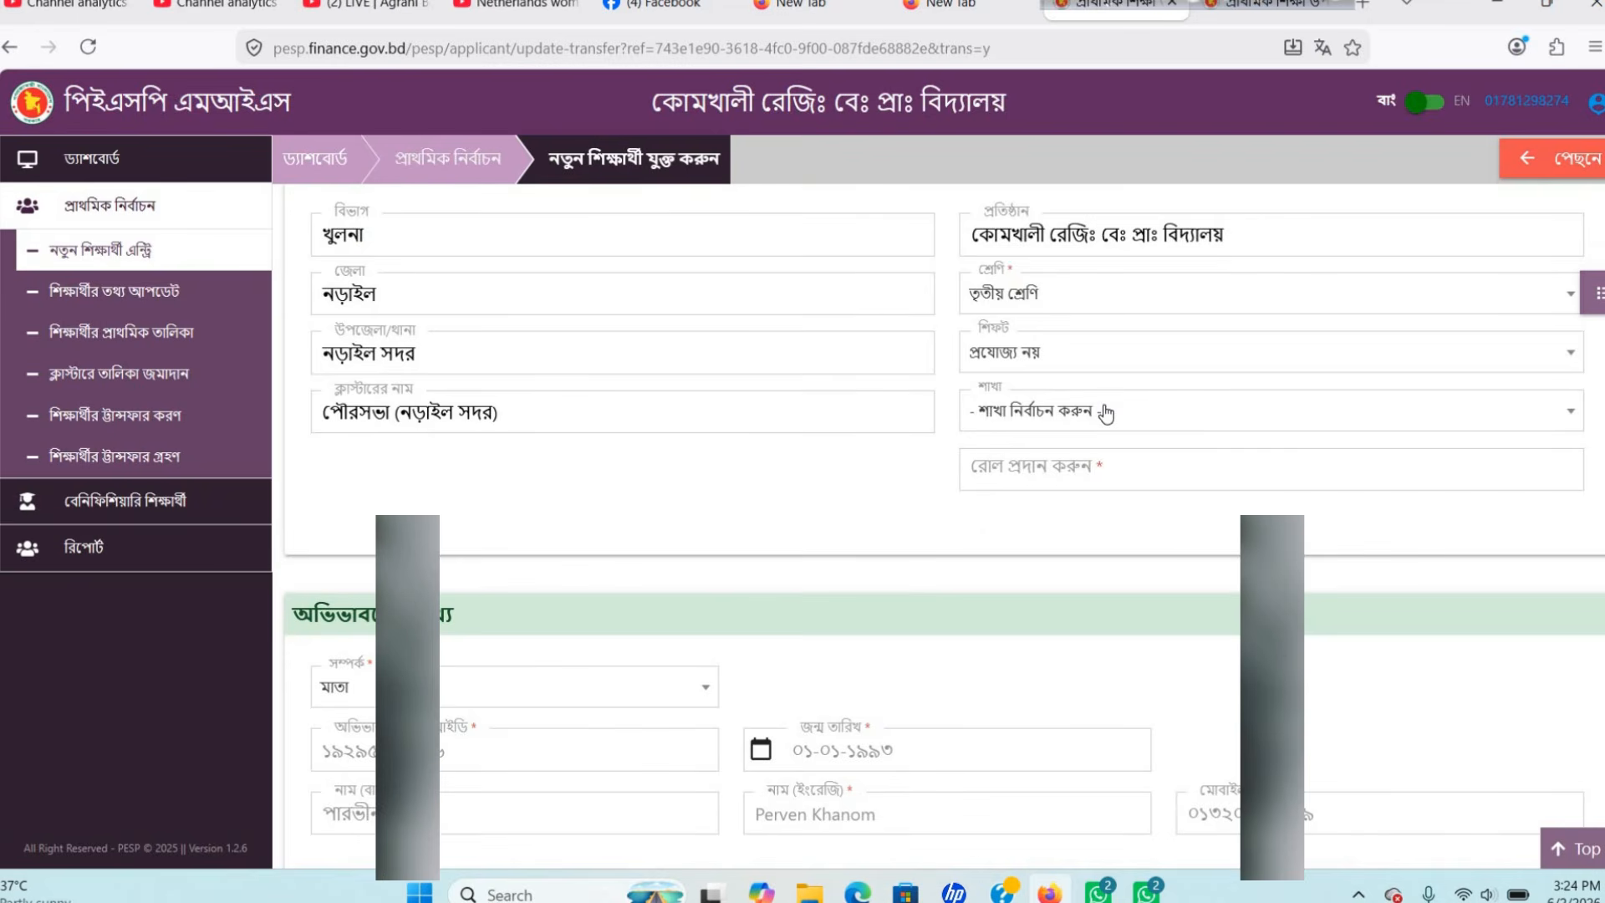
left_click(1106, 414)
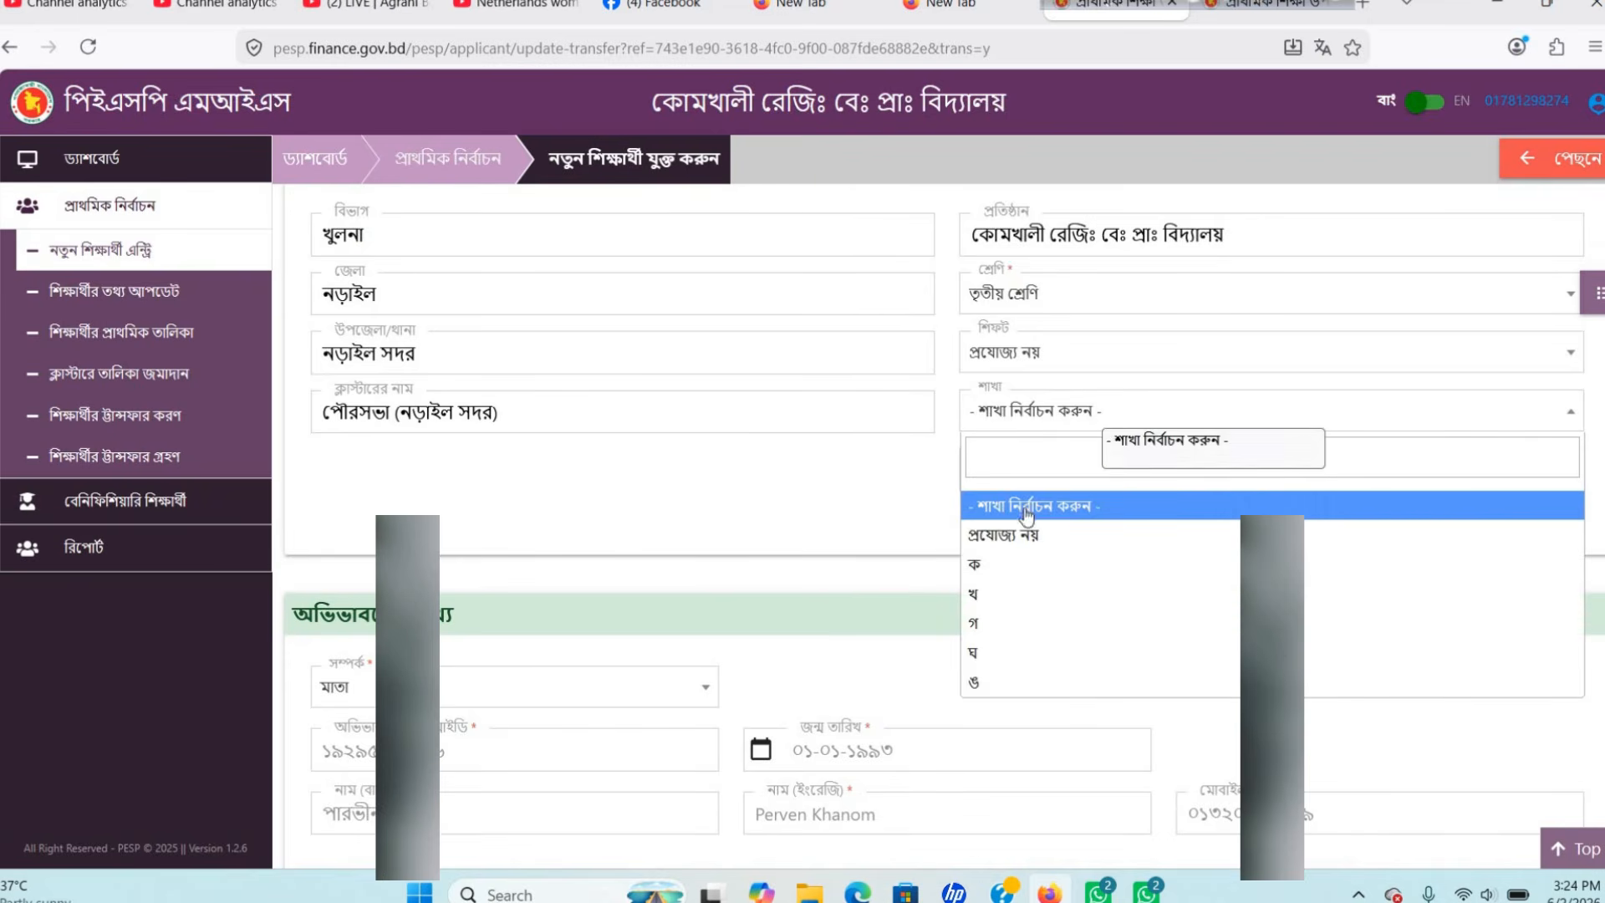
left_click(1032, 537)
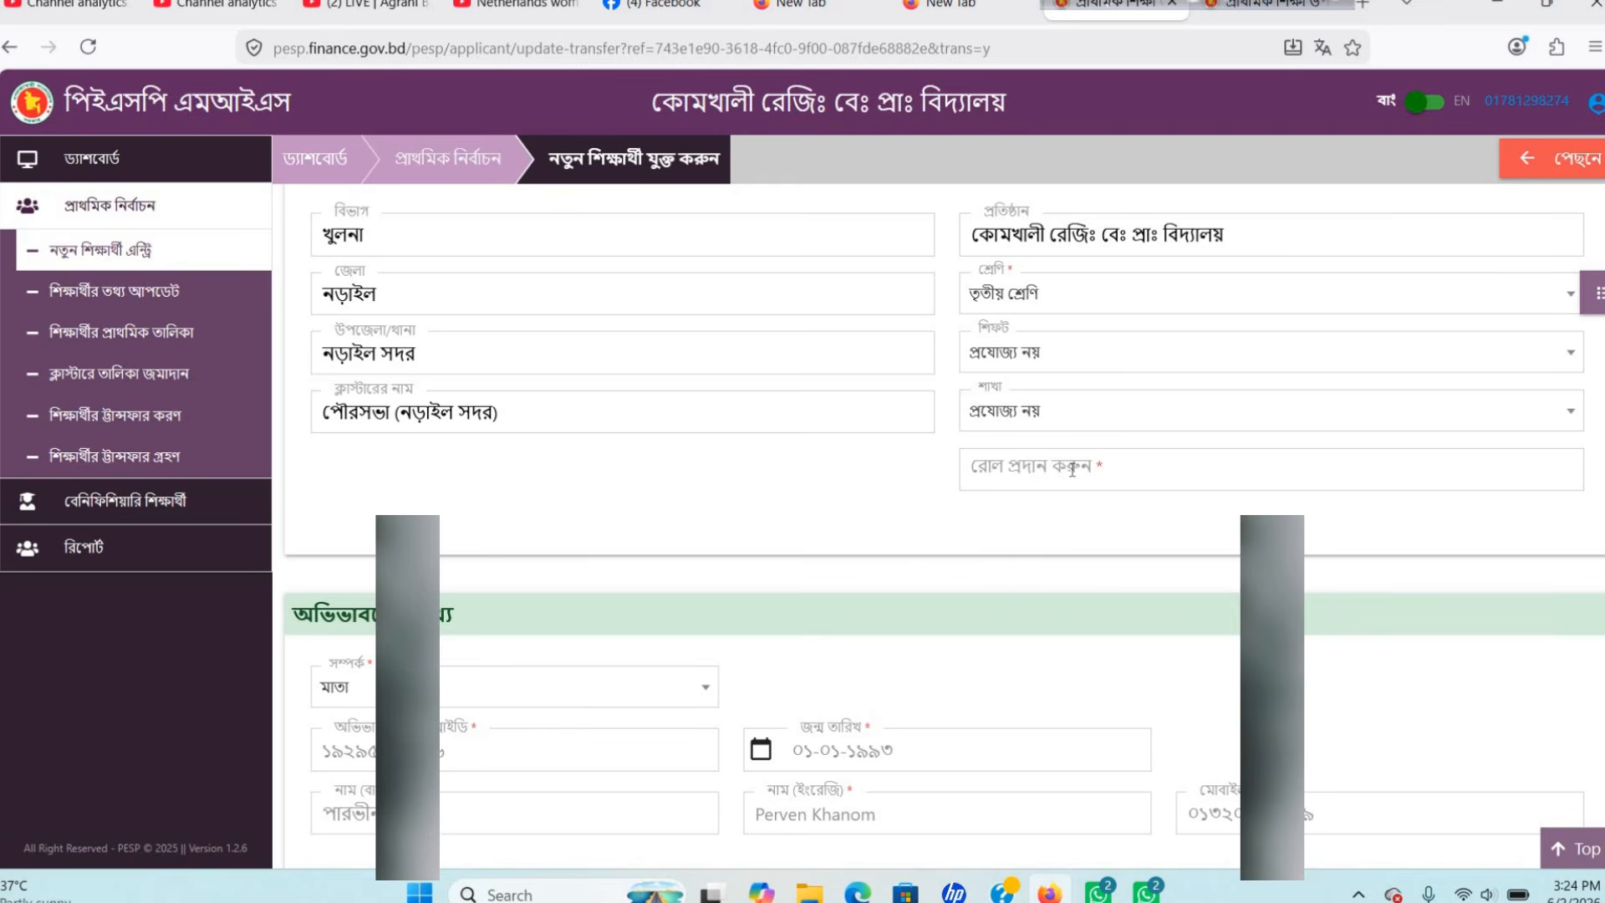
left_click(1064, 468)
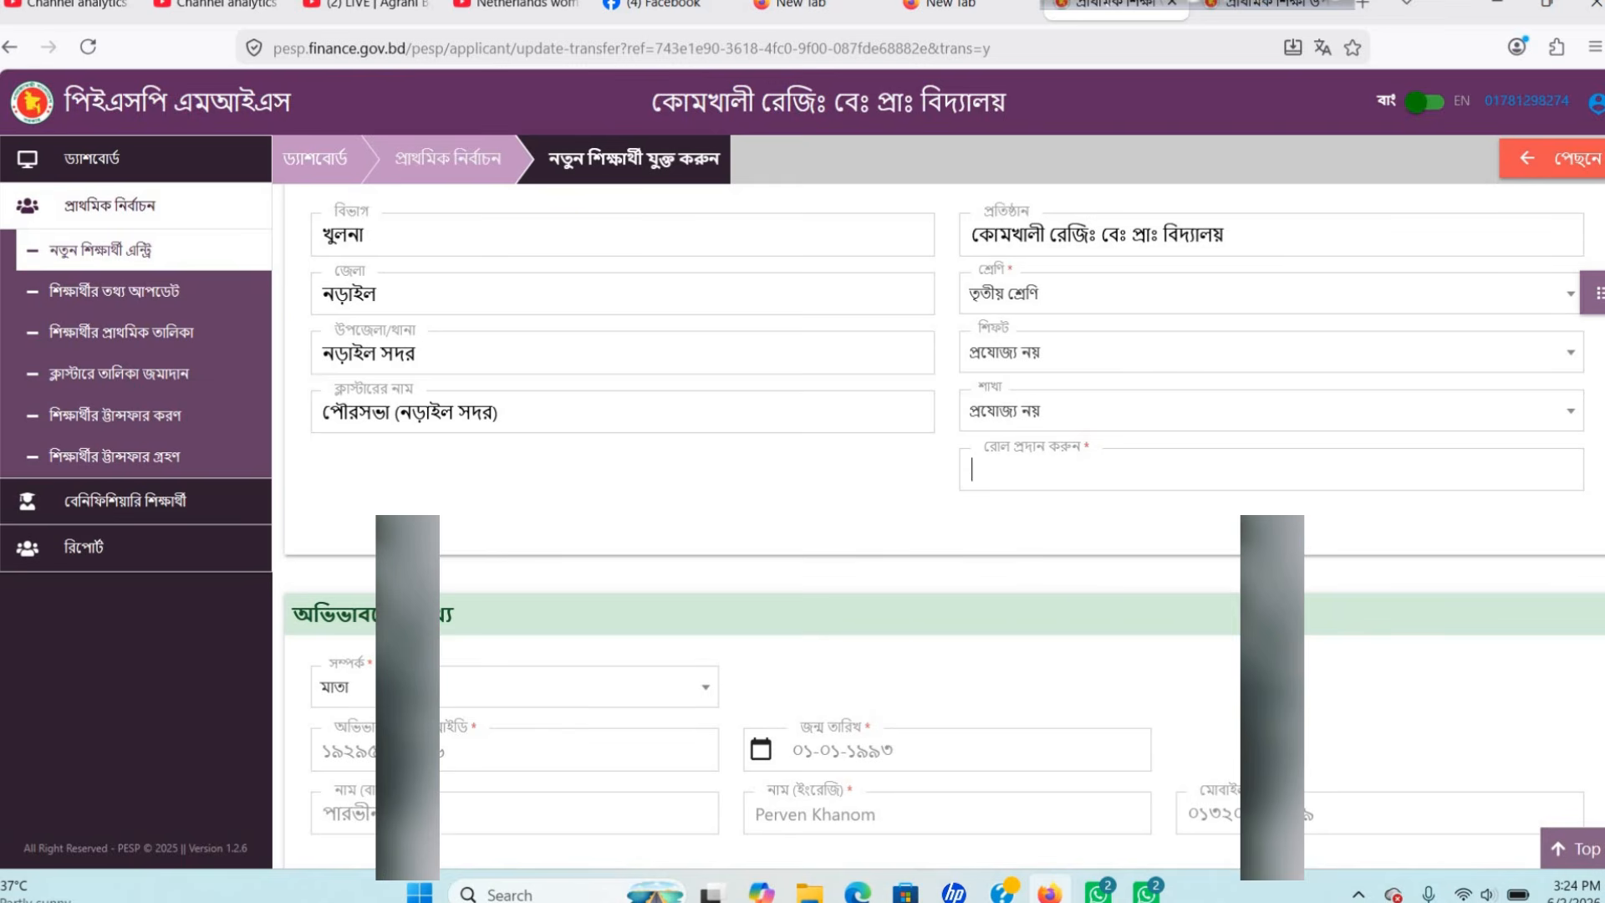
Enter roll number ২০ in Bangla in the রোল প্রদান করুন field.
left_click(1111, 2)
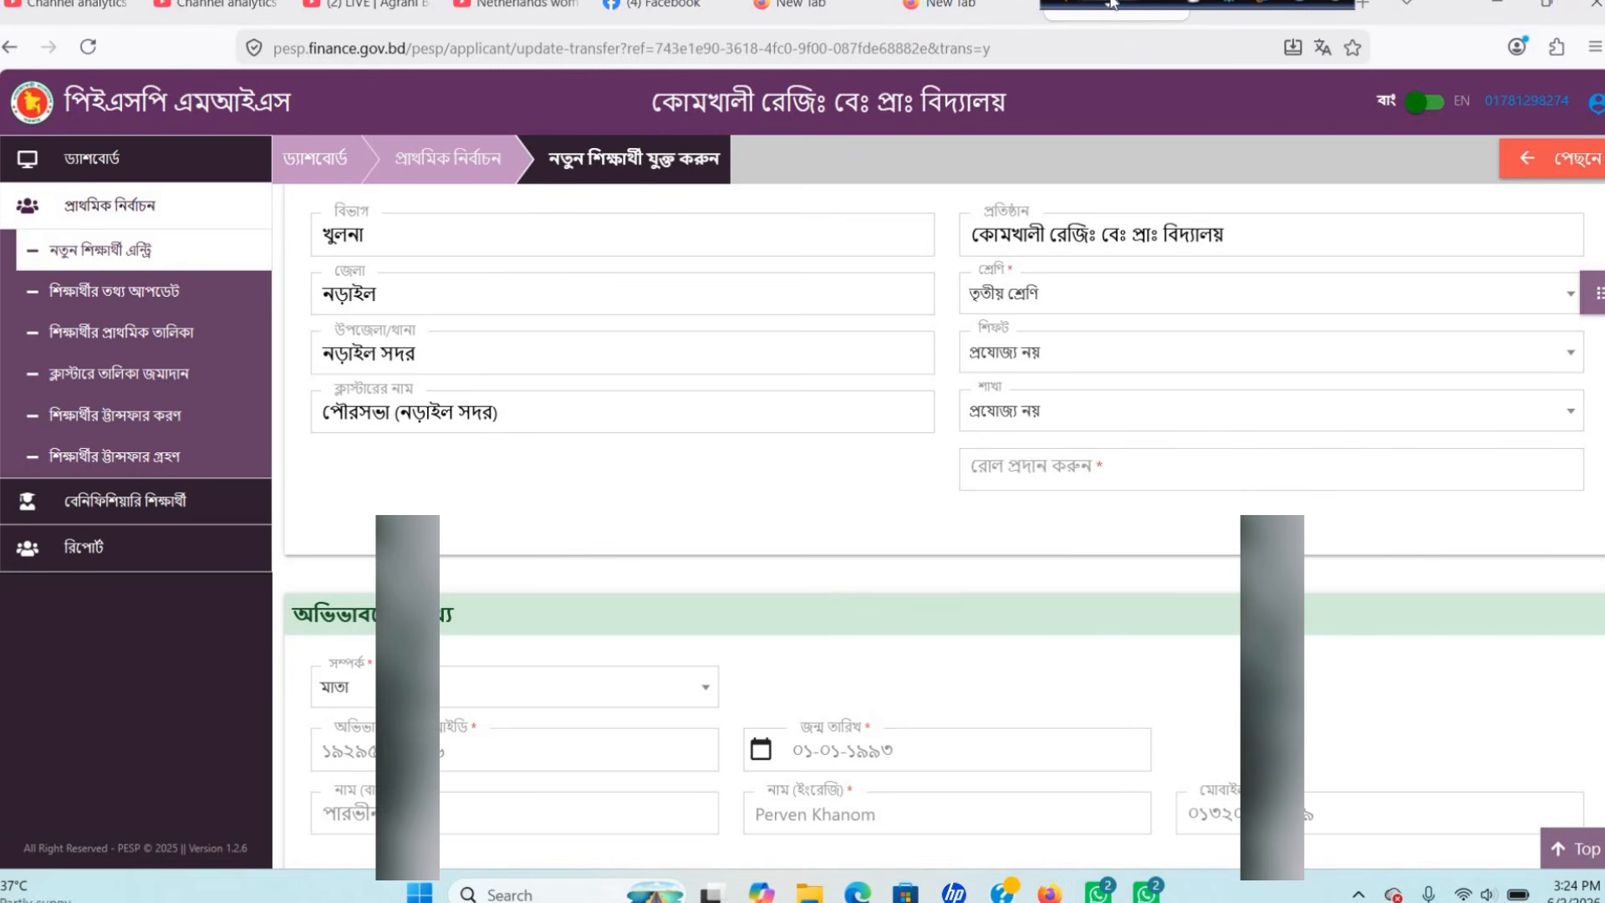
left_click(993, 462)
left_click(998, 460)
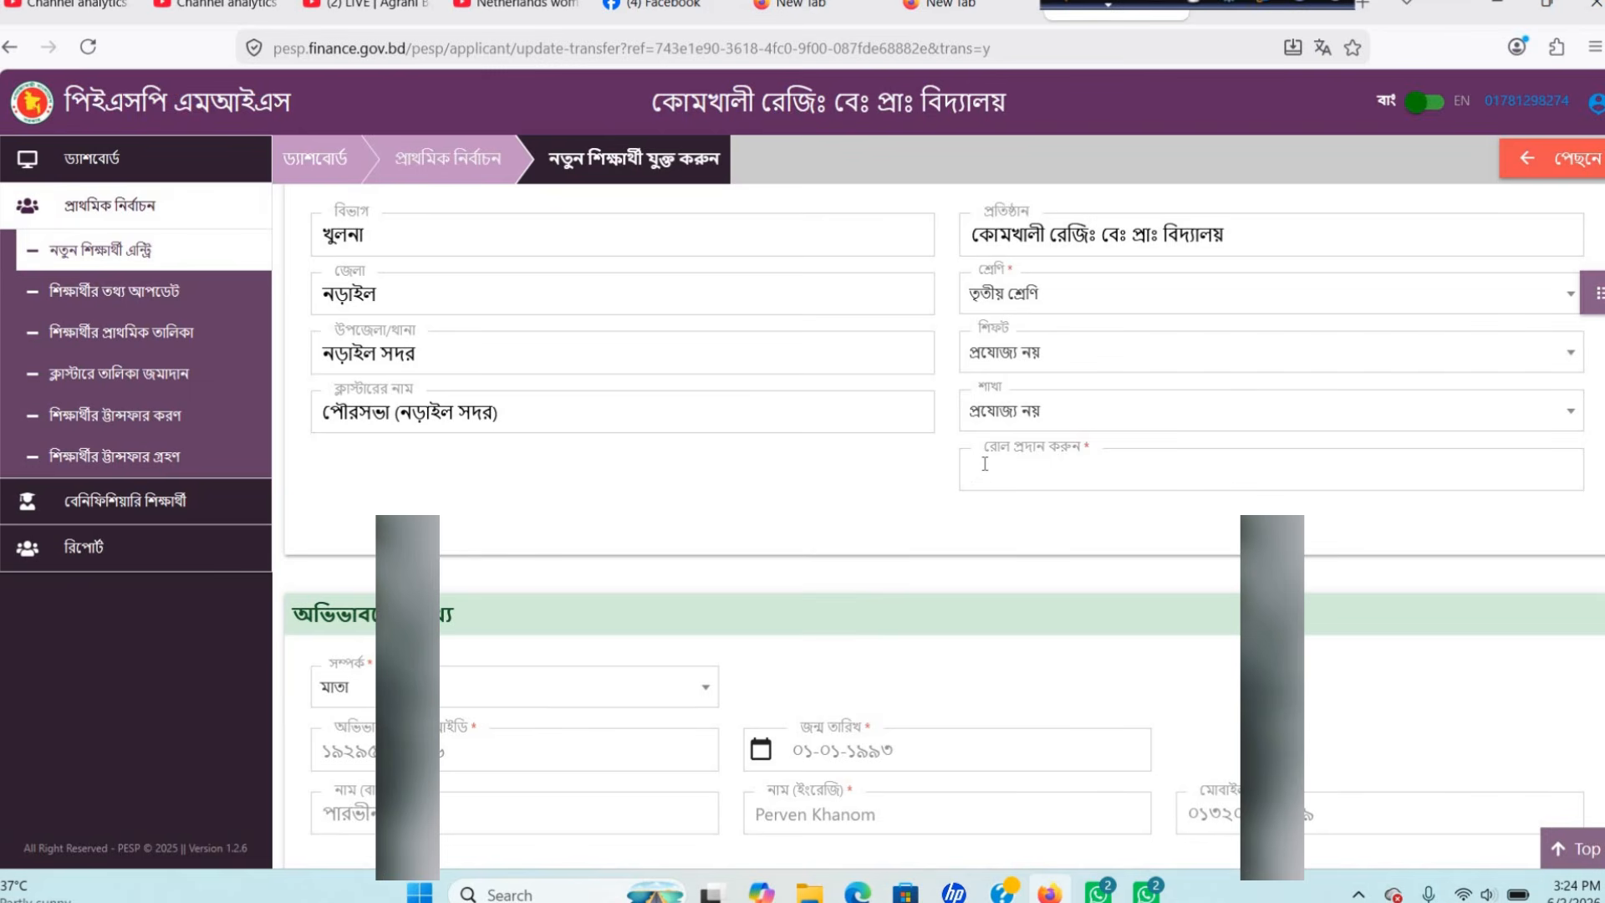
type("২০")
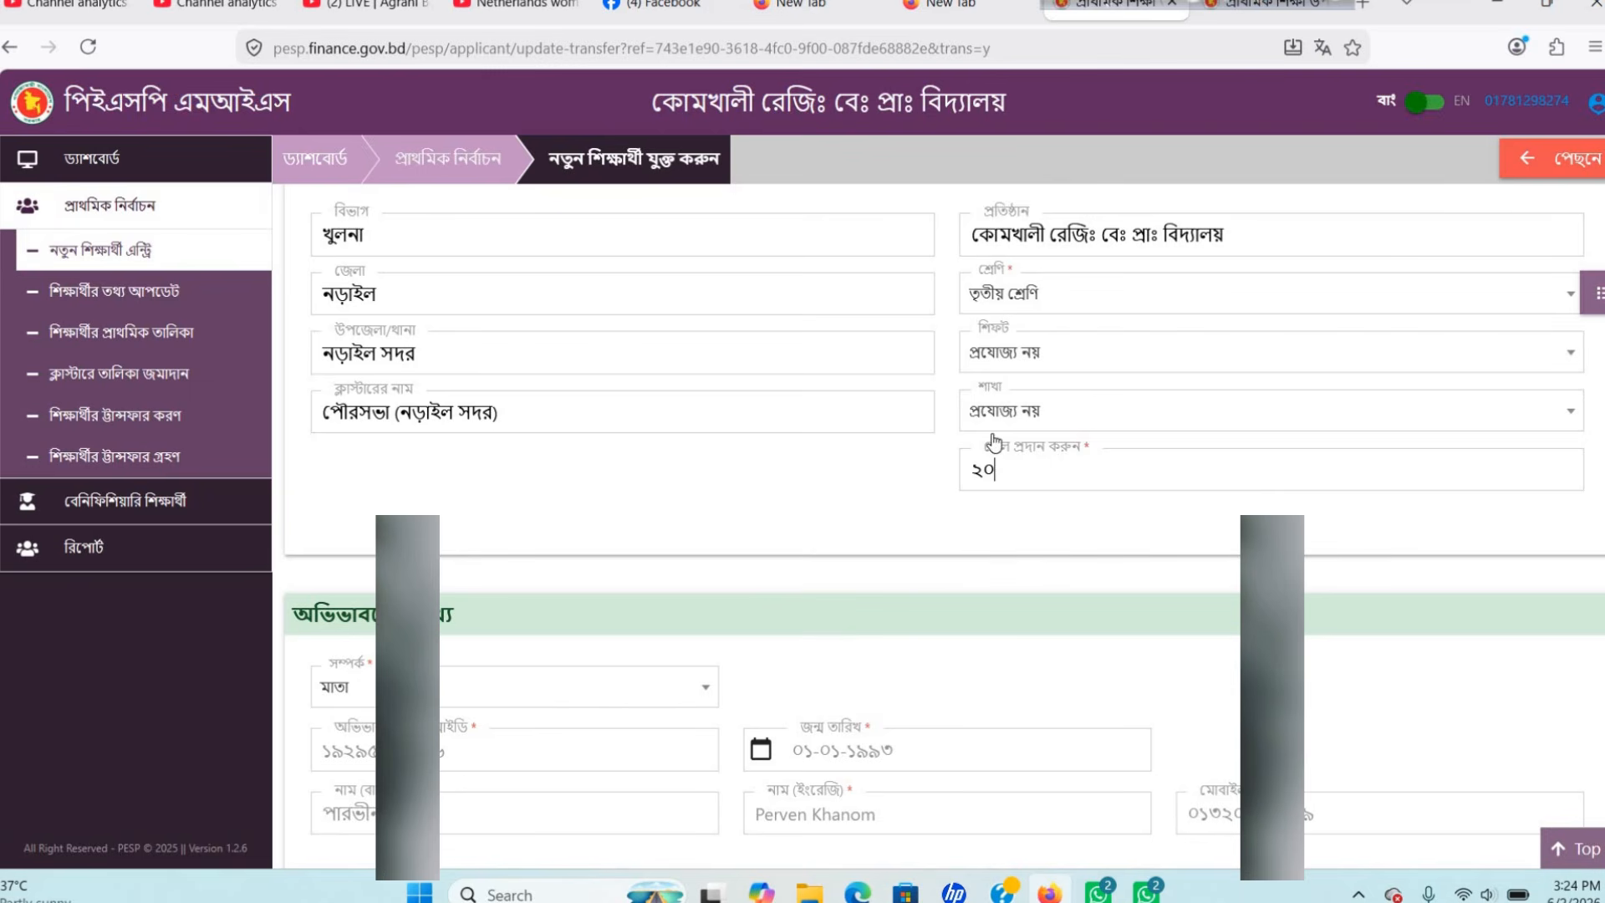
scroll(1011, 418, "down", 1)
scroll(1011, 416, "down", 3)
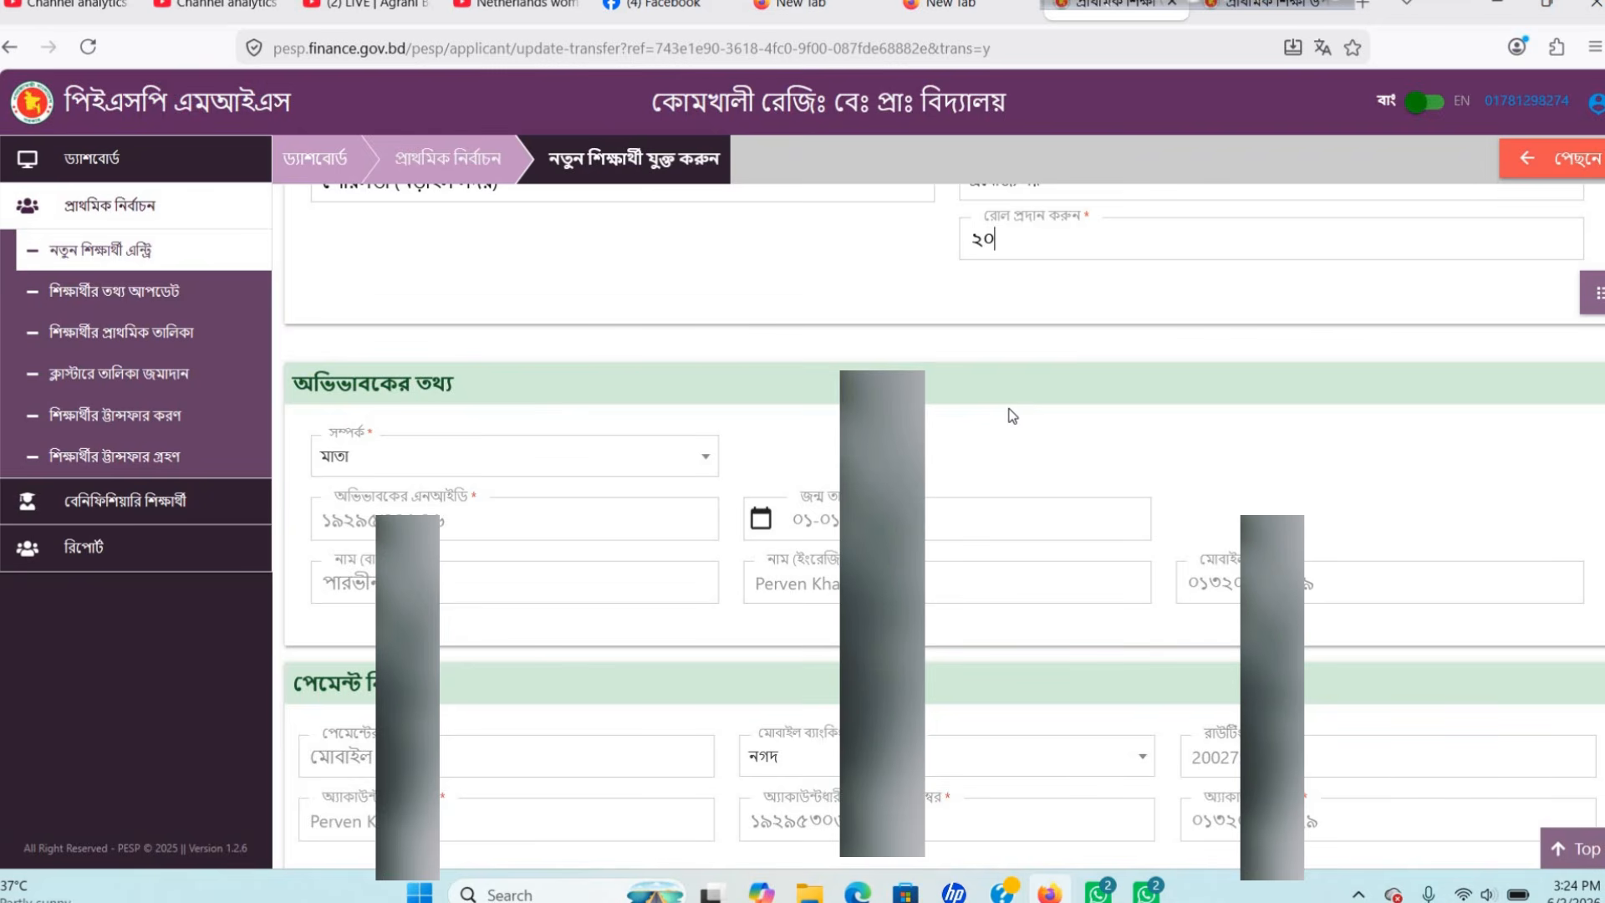
scroll(961, 398, "down", 2)
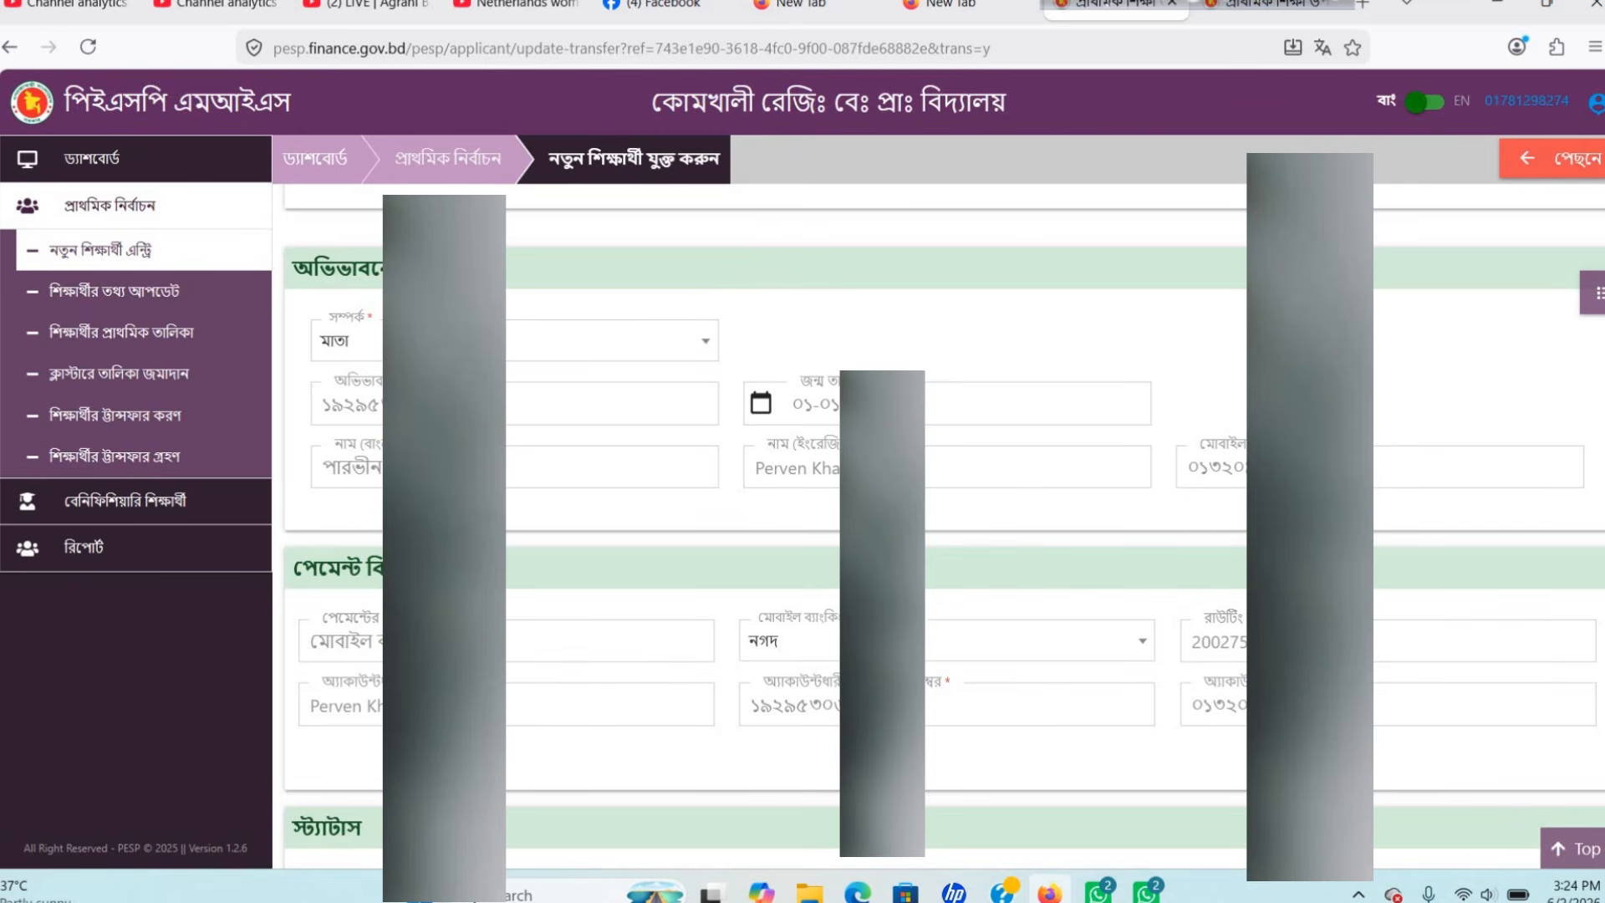
scroll(942, 529, "down", 2)
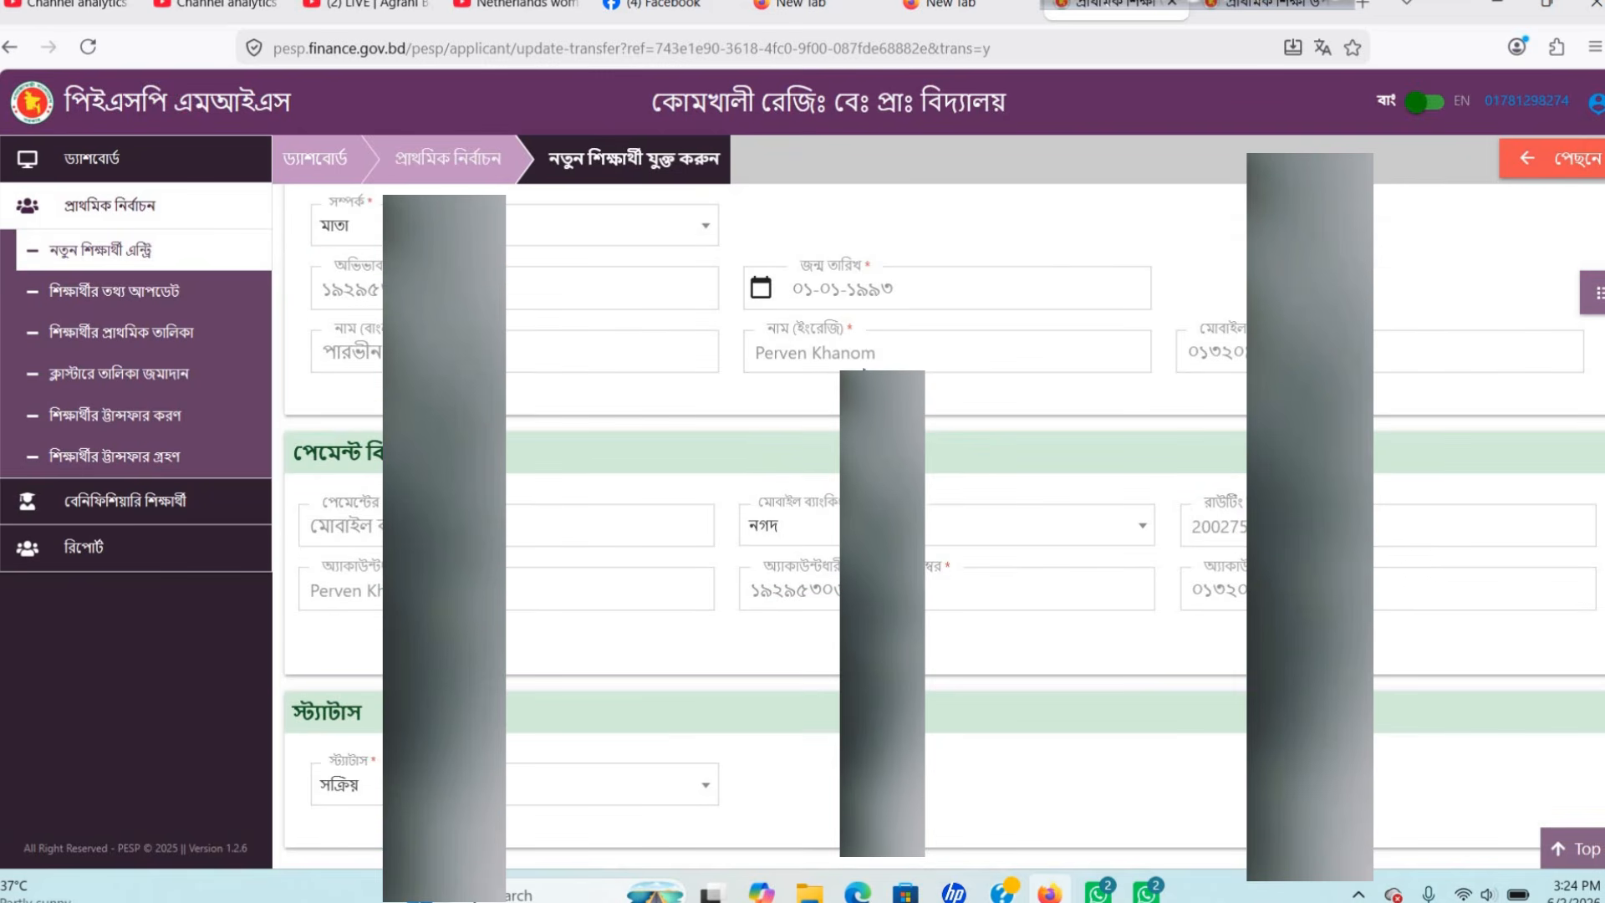
scroll(859, 358, "down", 3)
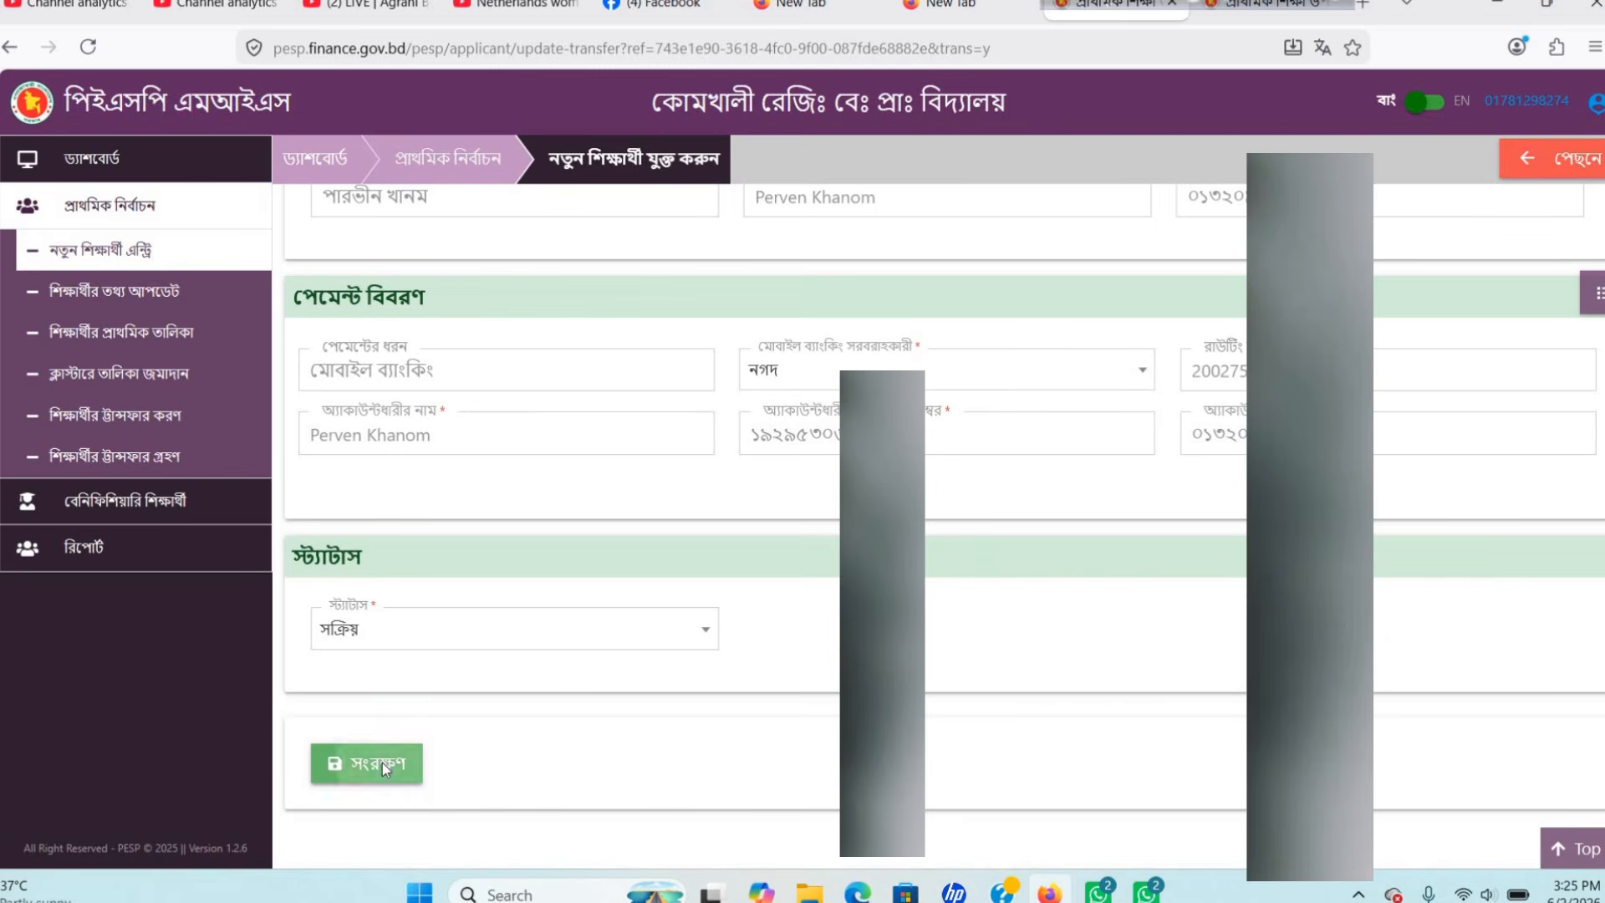
Save the updated transfer record with সংরক্ষণ and get the Successful message.
left_click(383, 763)
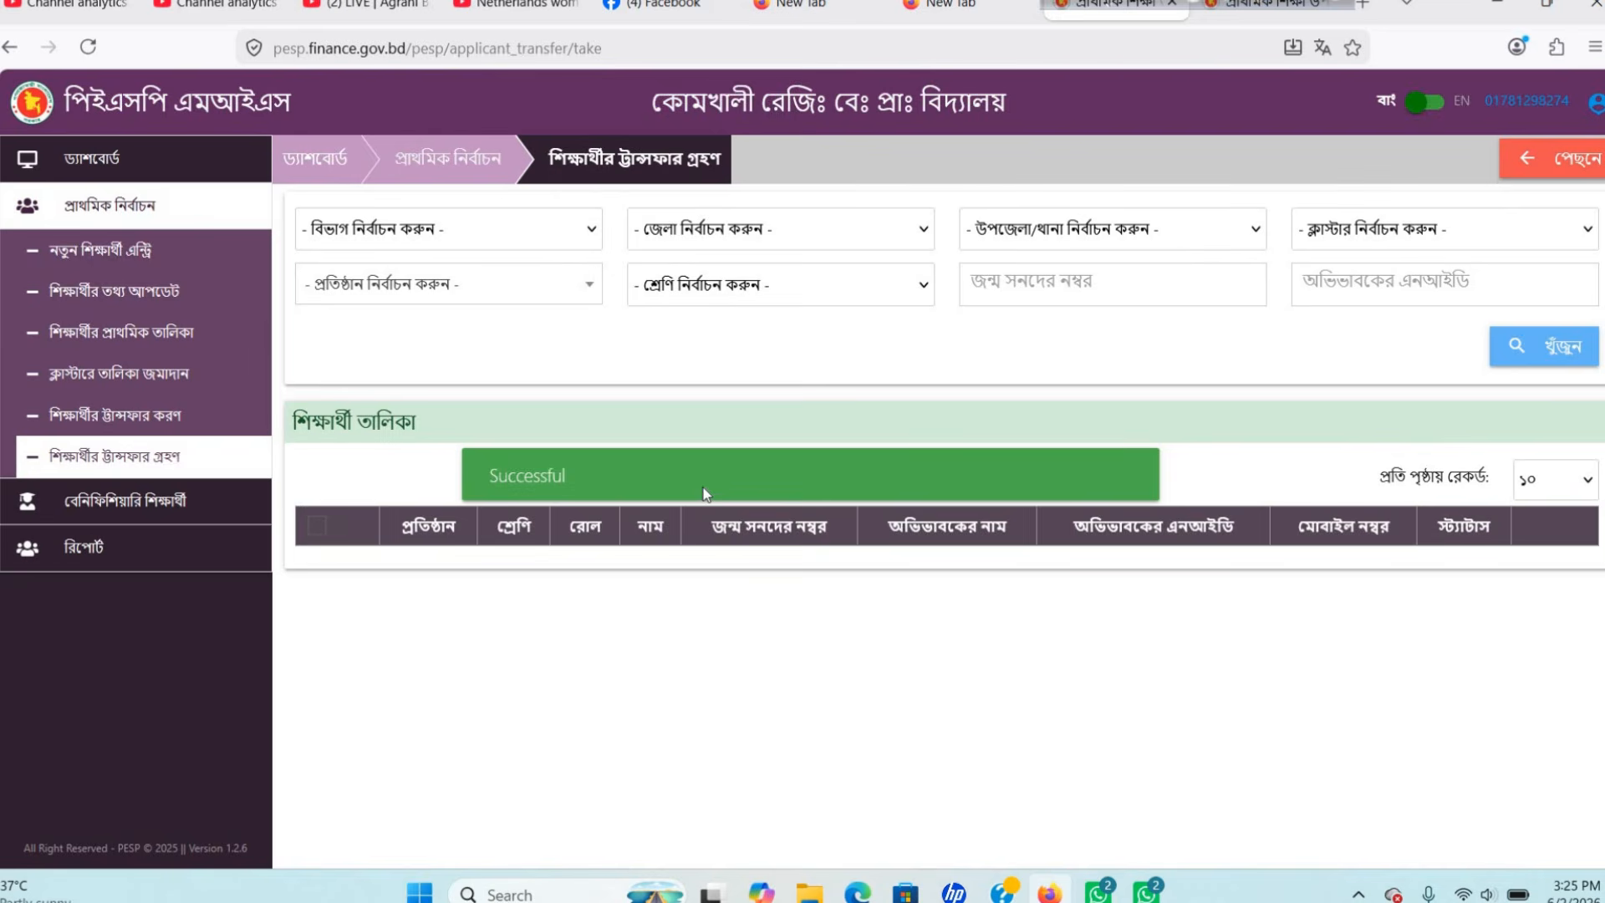